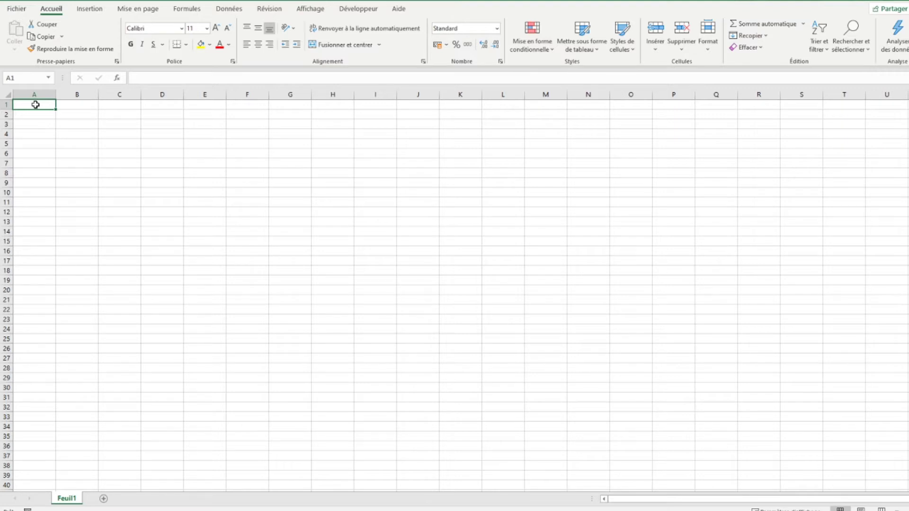
- Enter the title 'Registre unique du personnel' and the row 5 headers NOM PRENOMS and Adresse
text(Registre unique du personnel)
key(Return)
key(Return)
key(Return)
key(Return)
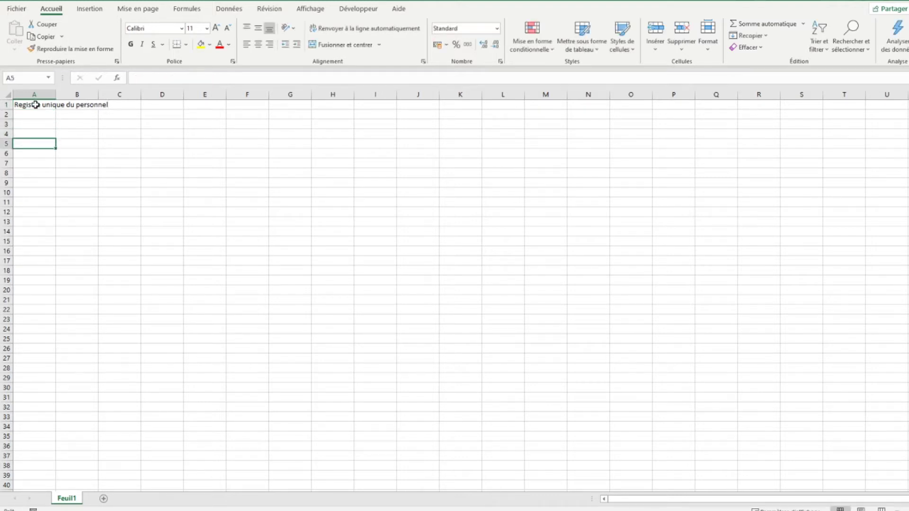
text(NOM PRENOMS)
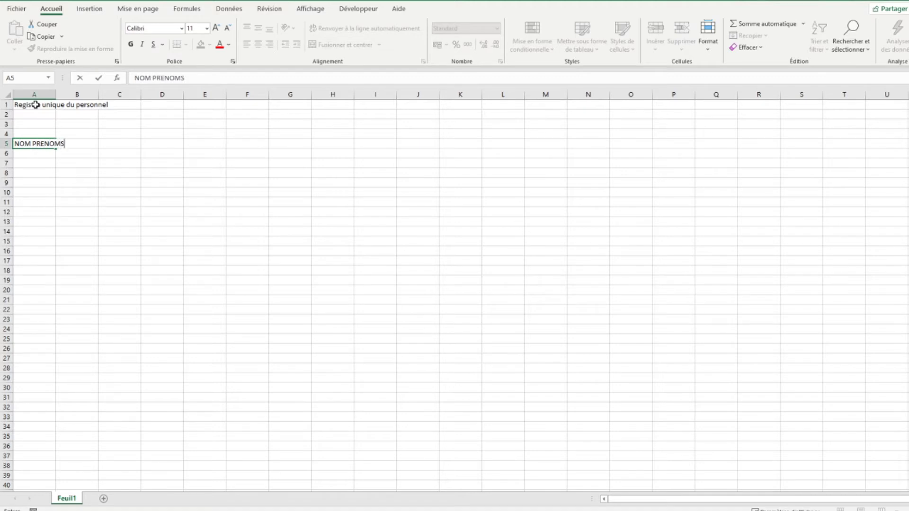
key(Tab)
text(Adresse)
key(Tab)
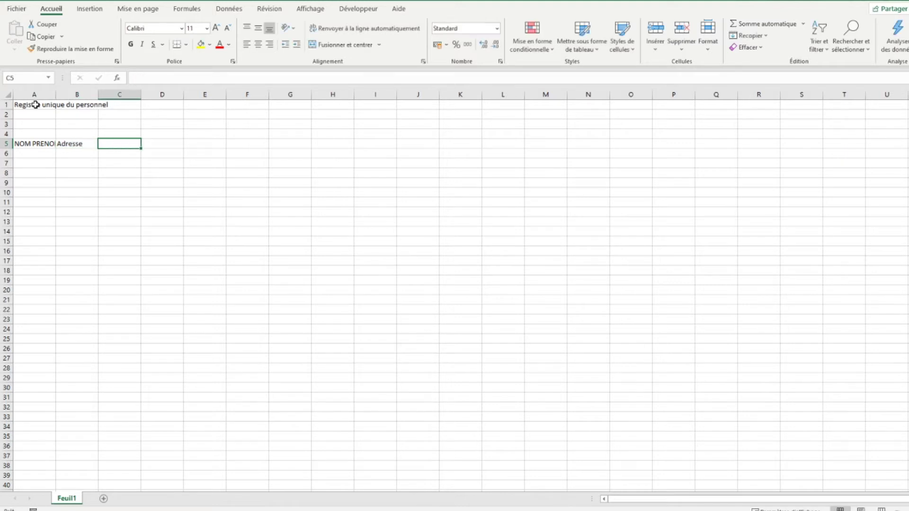
- Add the headers N° de sécurité sociale, Nationalité, Date de naissance, Sexe and L'emploi et qualification, then select H5:I5
text(N° de sécurité sociale)
key(Tab)
text(Nationalité)
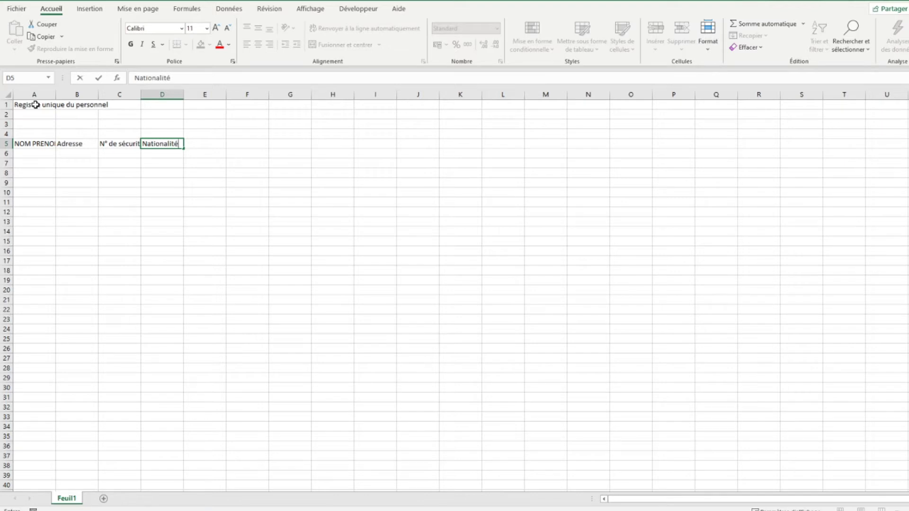
key(Tab)
text(Date de naissance)
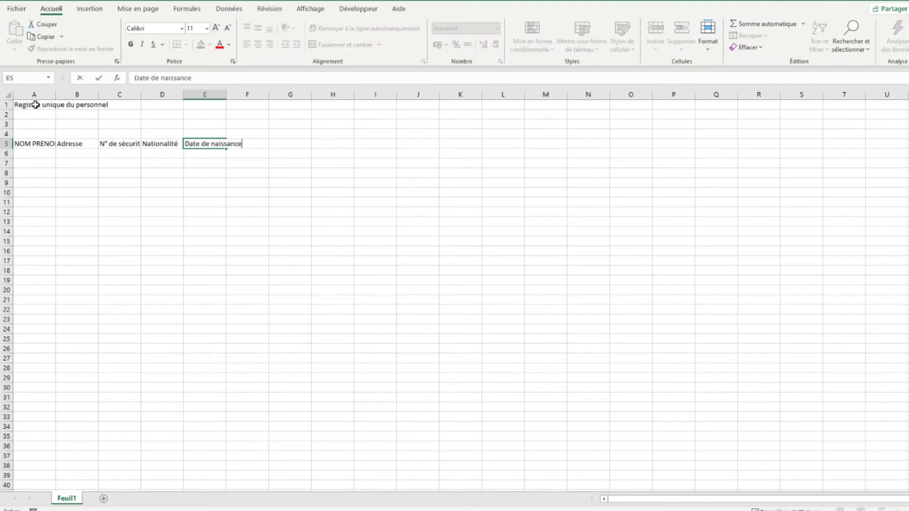
key(Tab)
text(Sexe)
key(Tab)
text(L'emploi et qualification)
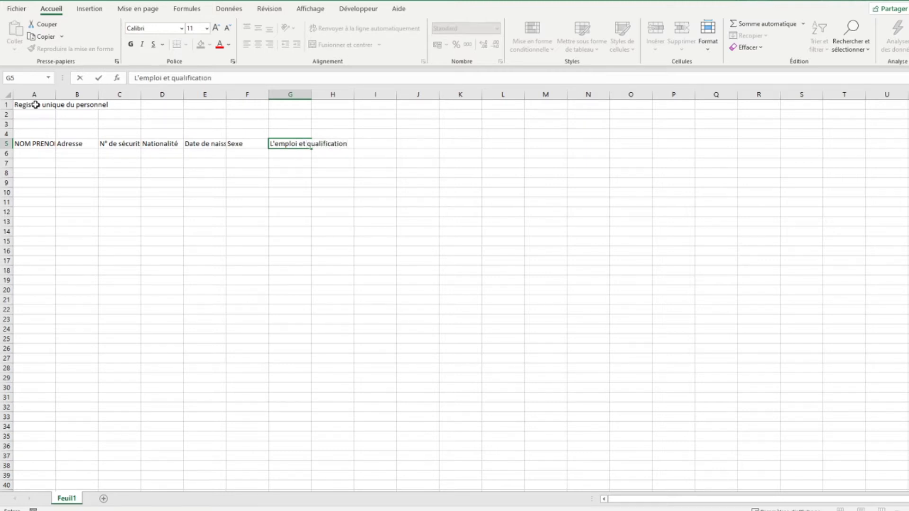
key(Tab)
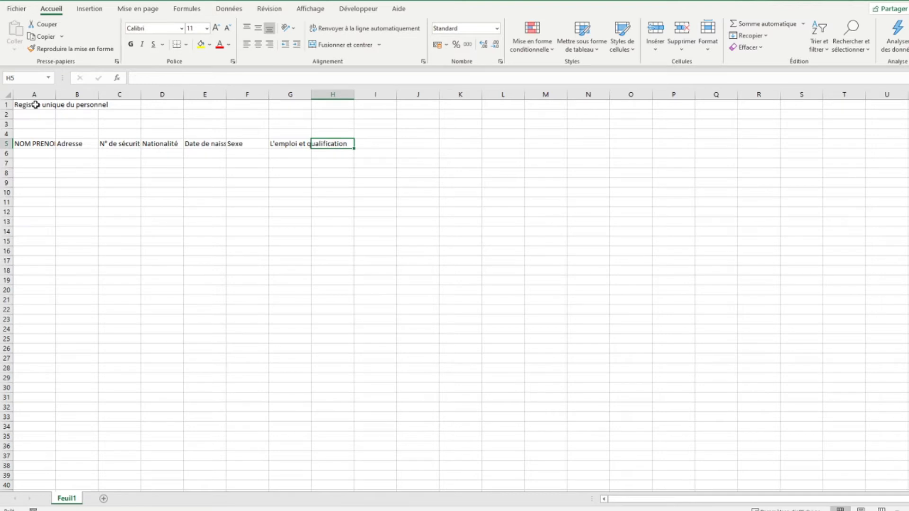
key(shift+Right)
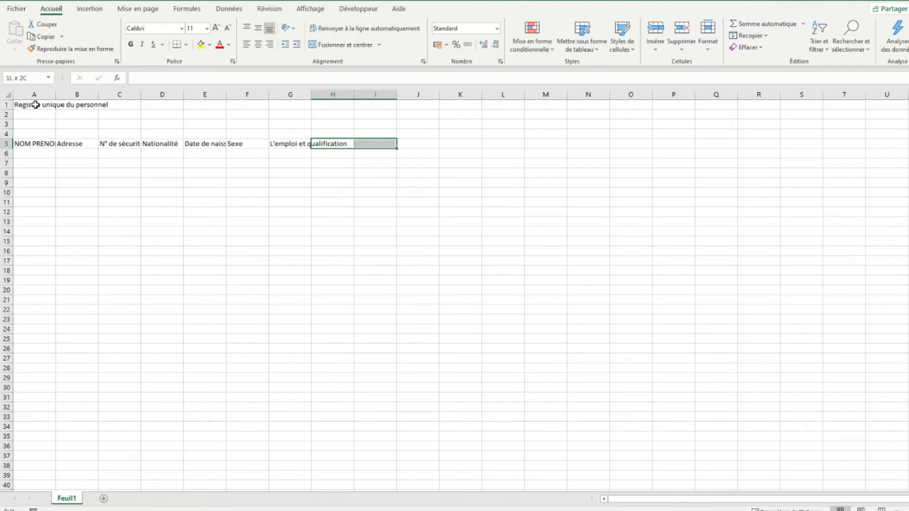
- Merge H5:I5 into a 'Dates' header with Entrées and Sorties beneath it
click(342, 45)
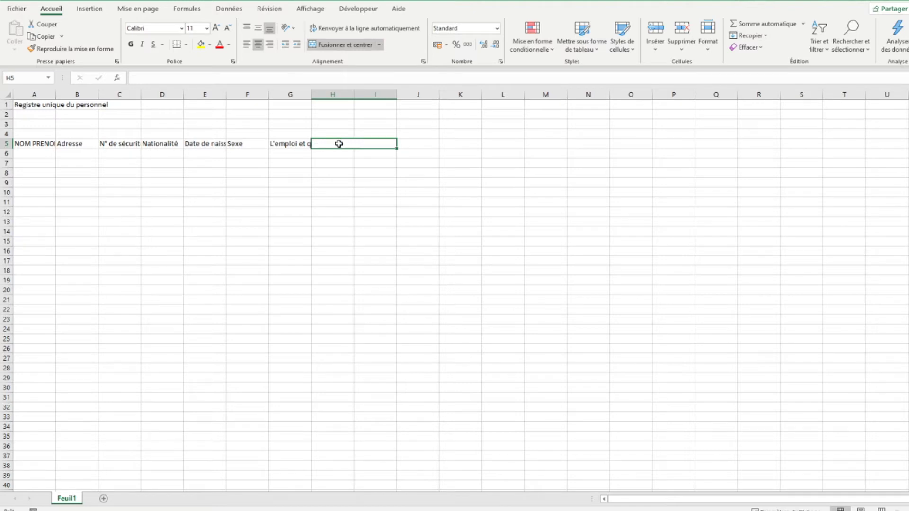
text(Dates)
key(Return)
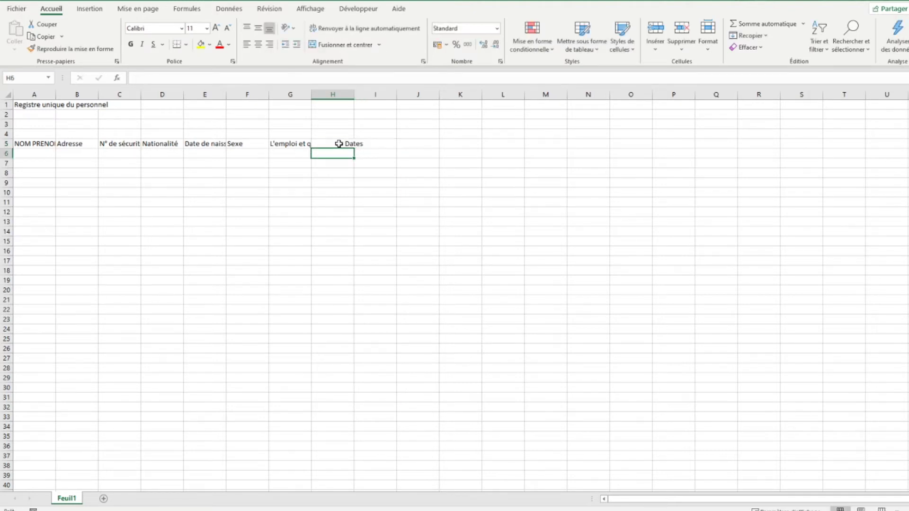
text(Entrées)
key(Tab)
text(Sorties)
- Enter the heading 'Pour les travailleurs étrangers en possession d'un titre…' in J5
key(Tab)
key(Up)
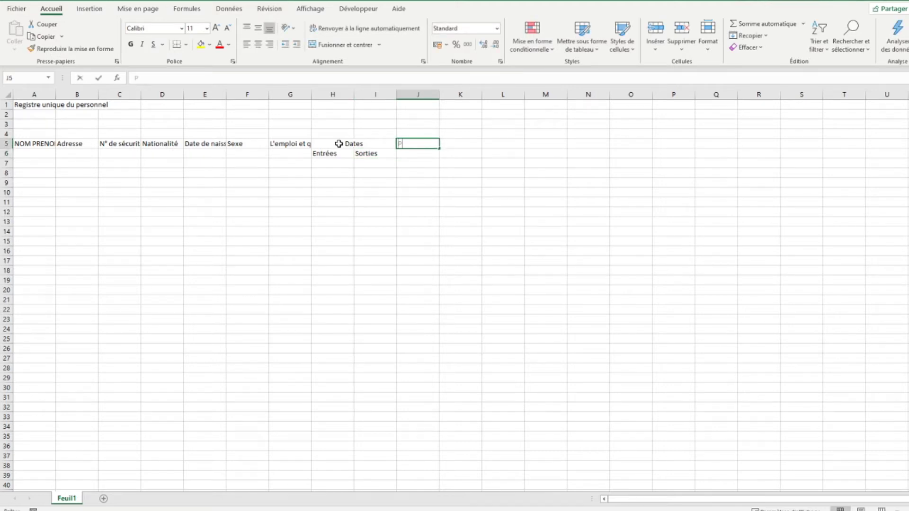
text(Pour les travailleurs étrangers en poss)
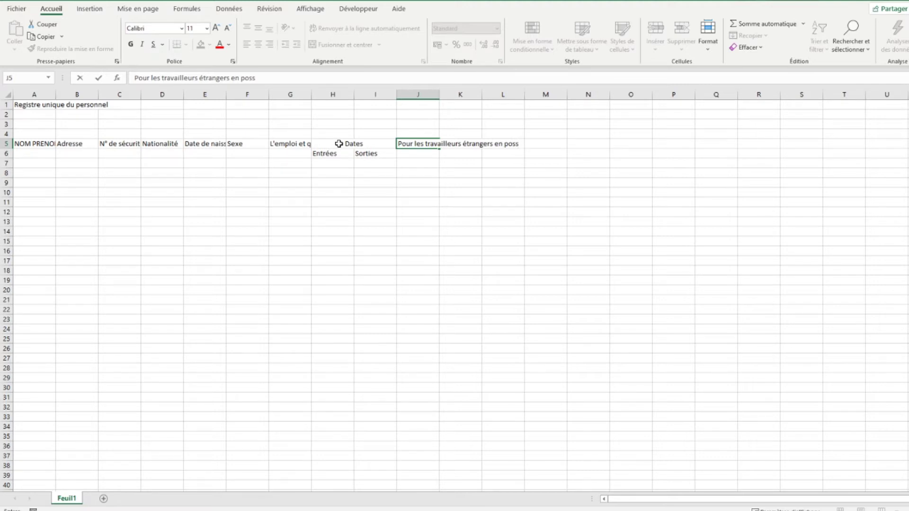
text(ession d'un titre autorisan)
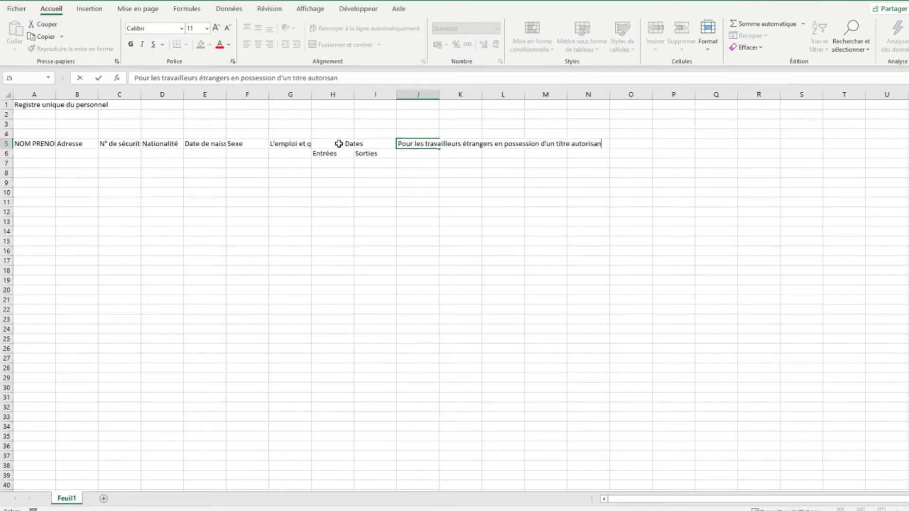
text(t une activité salariée)
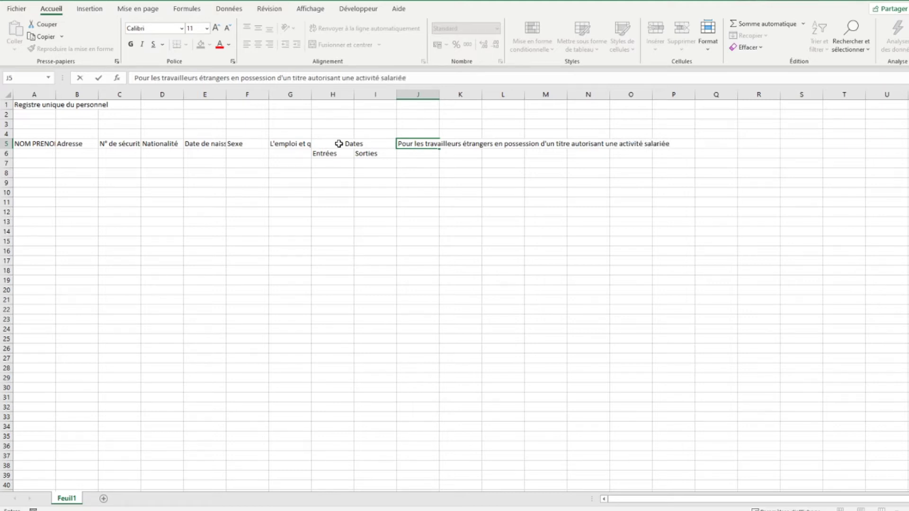
key(Return)
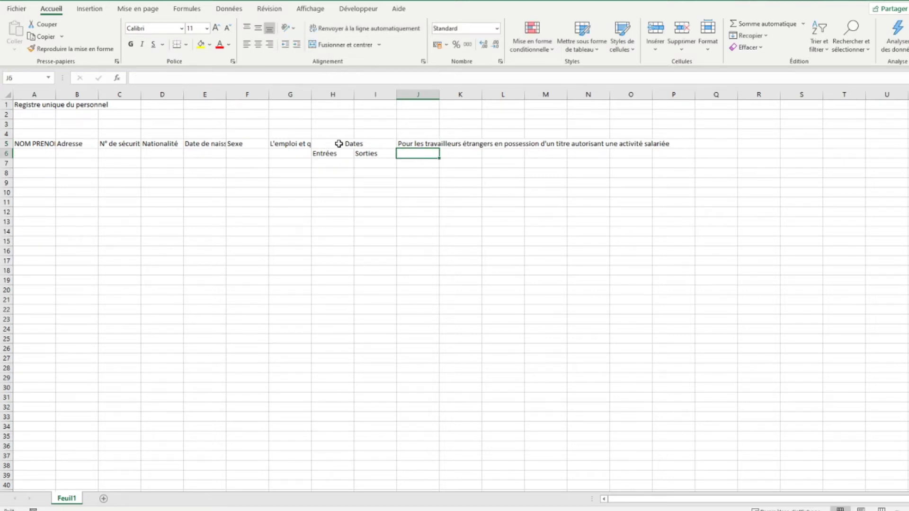
- Add the sub-headers Titre and N° d'ordre in J6 and K6
text(Titre)
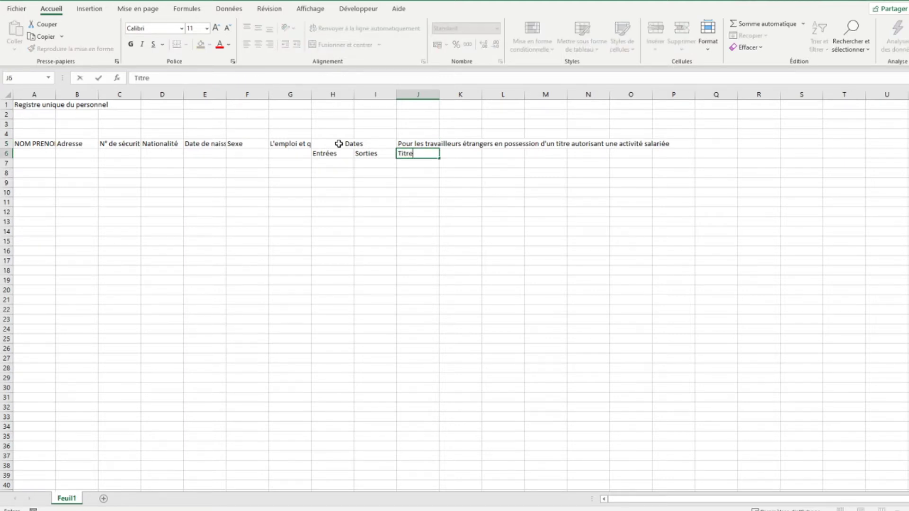
key(Tab)
text(N° d'ordre)
key(Tab)
key(Up)
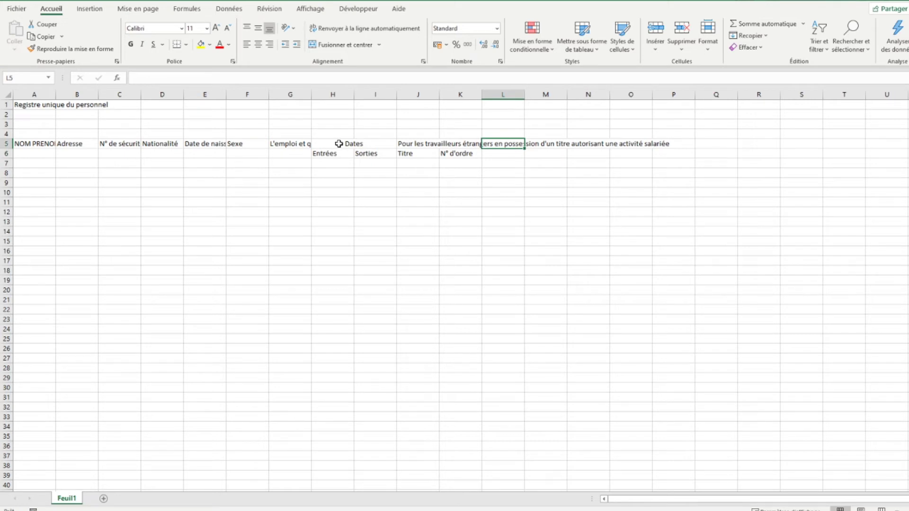
- Enter 'Pour les jeunes travailleurs' in L5 with Apprentissage and Professionnalisation below
text(Pour les jeunes travailleurs)
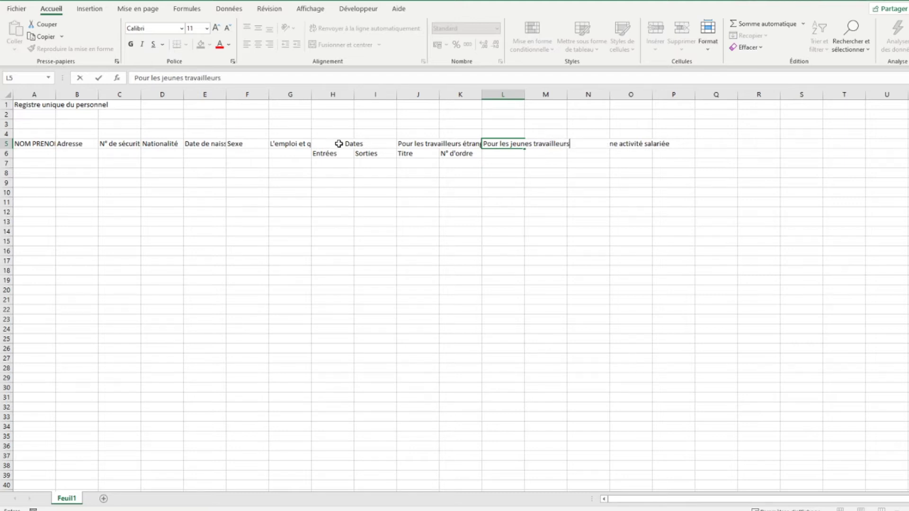
key(Return)
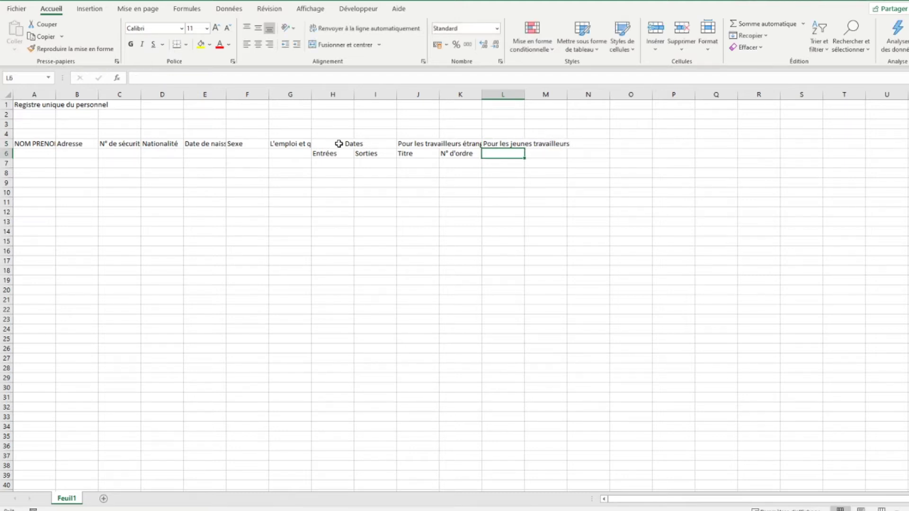
text(Apprentissage)
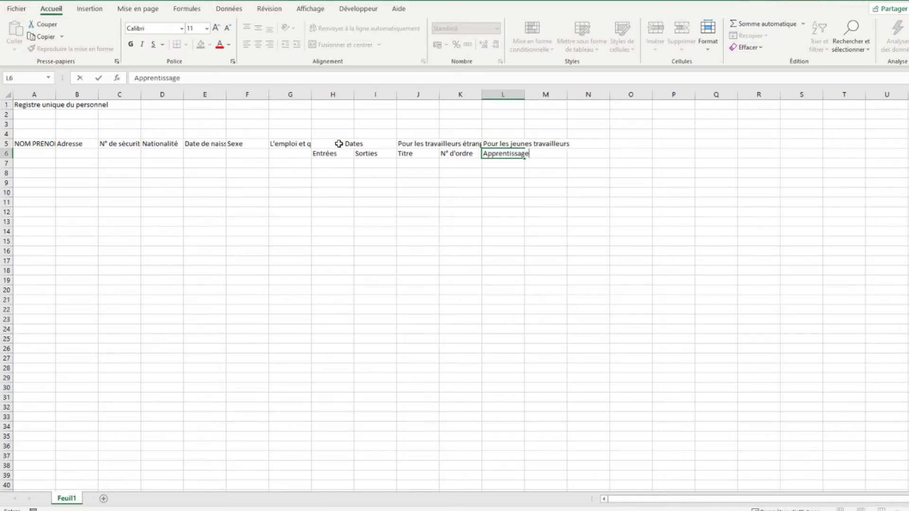
key(Tab)
text(Pro)
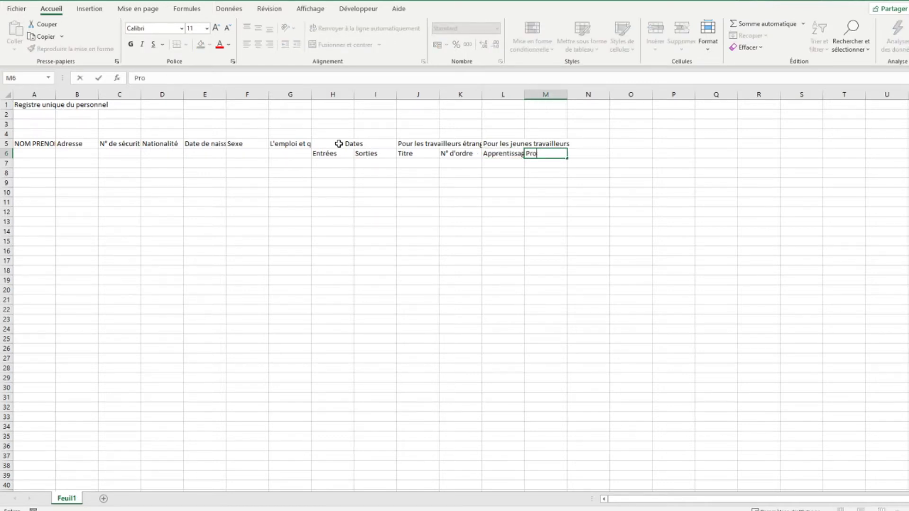
text(fessio)
text(nnalisation)
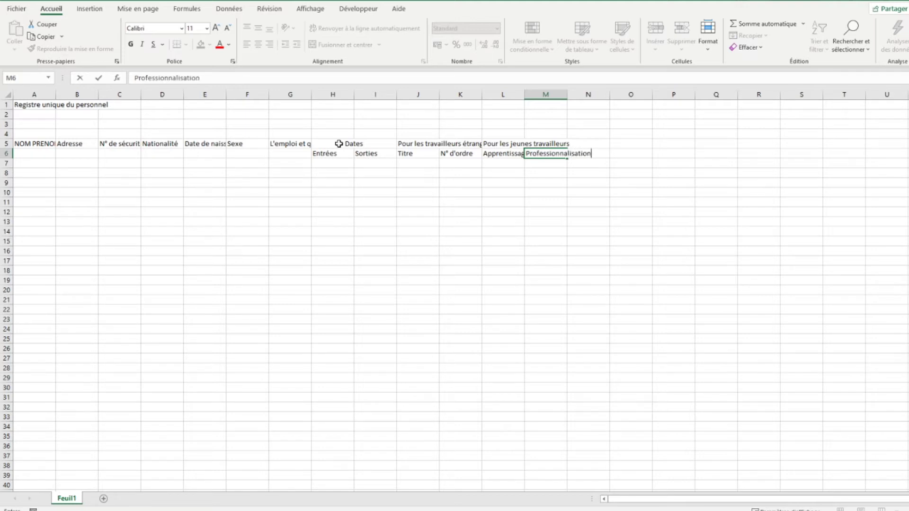
key(Tab)
- Select L5:M5 under the young workers header
key(Up)
key(Left)
key(Left)
key(Right)
key(Left)
key(Right)
key(Left)
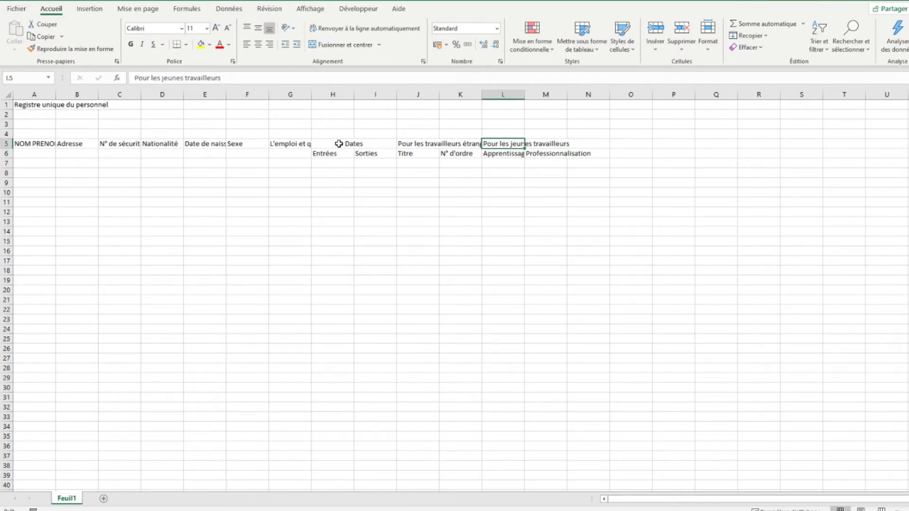
key(shift+Right)
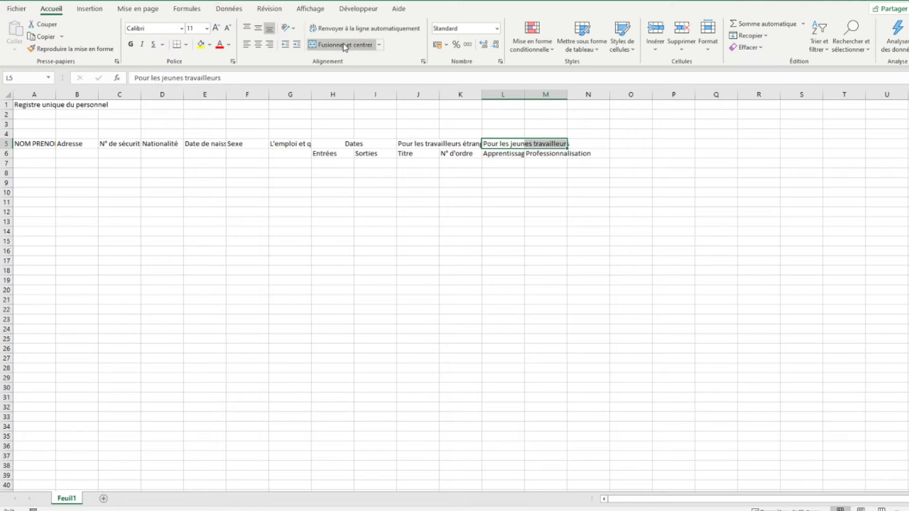
- Merge L5:M5, then enter 'Pour les travailleurs à contrat spécifique' in N5 and merge it across N5:P5
click(343, 45)
click(590, 142)
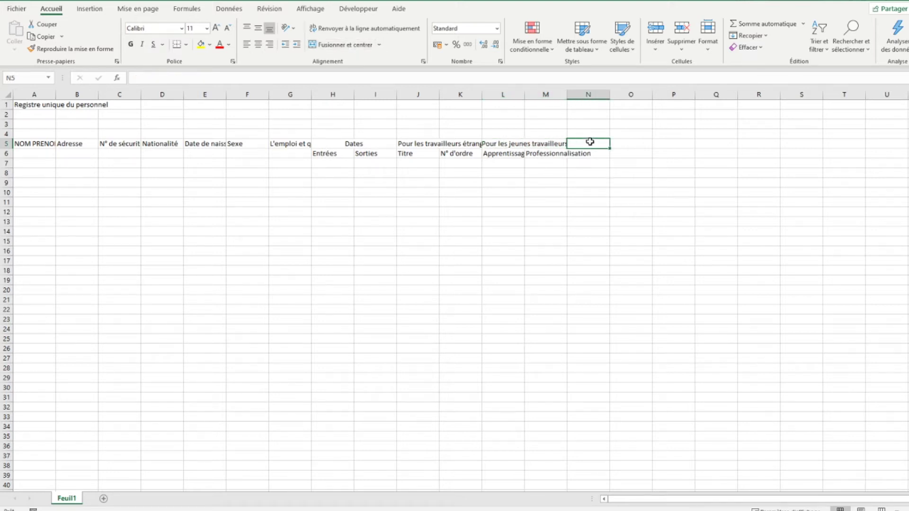
text(Pour)
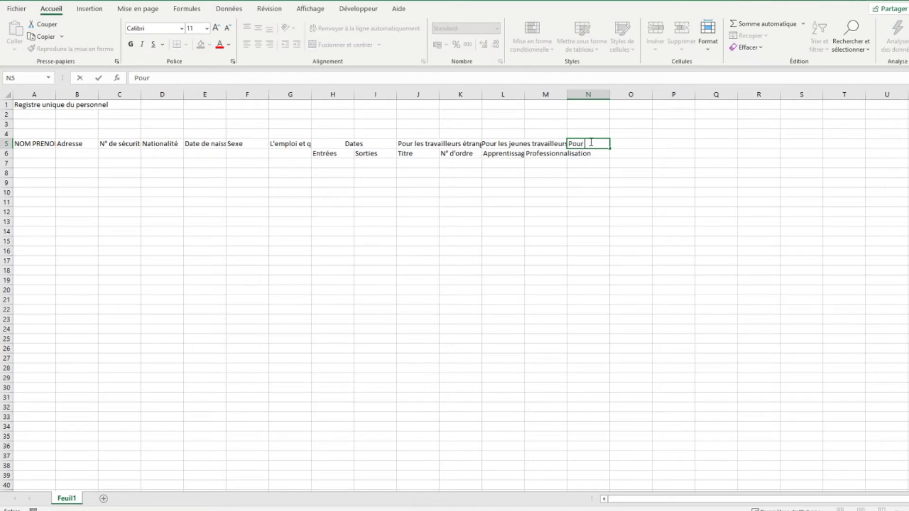
text( les travailleurs à contrat spécifique)
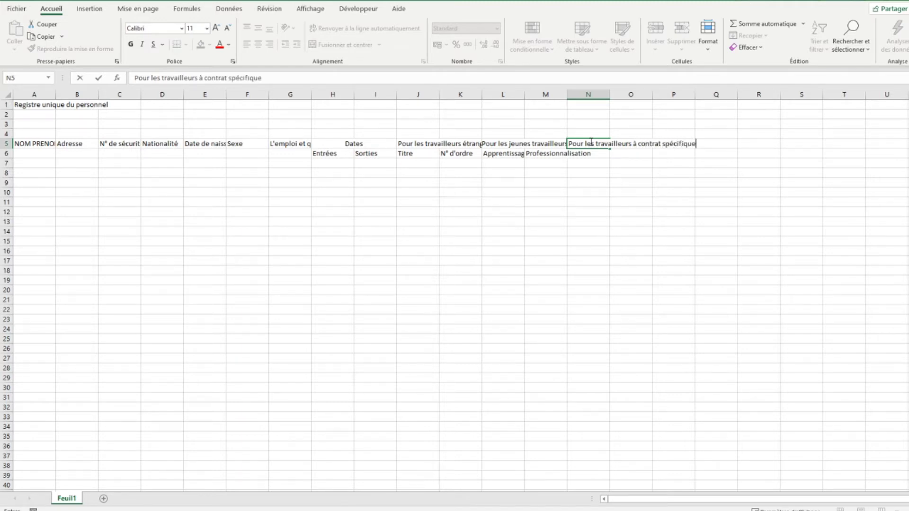
key(Return)
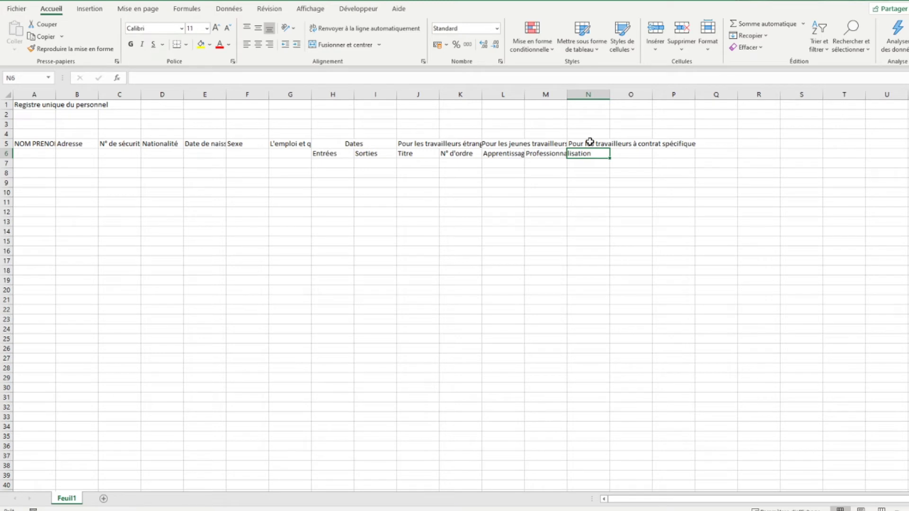
click(590, 144)
key(shift+Right)
key(shift+Right)
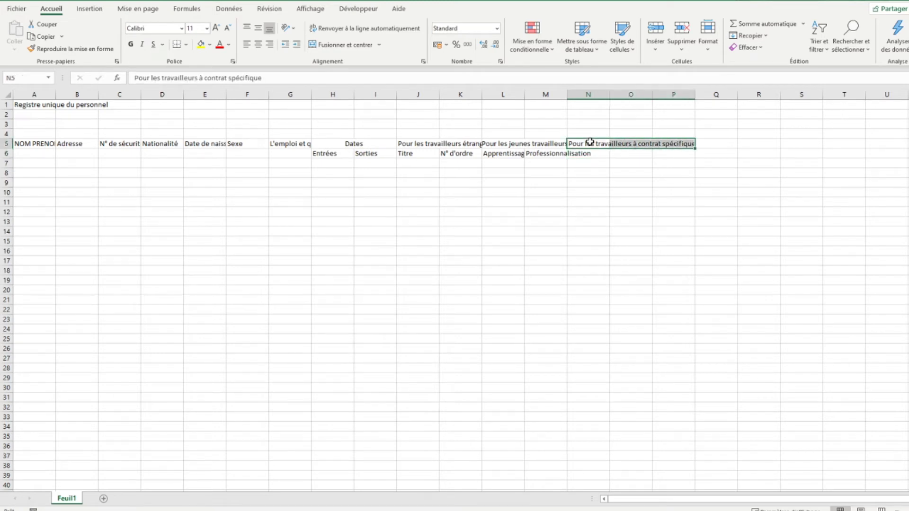
click(344, 44)
- Enter the sub-headers CDD, Temps partiel and Autre in N6:P6
click(599, 155)
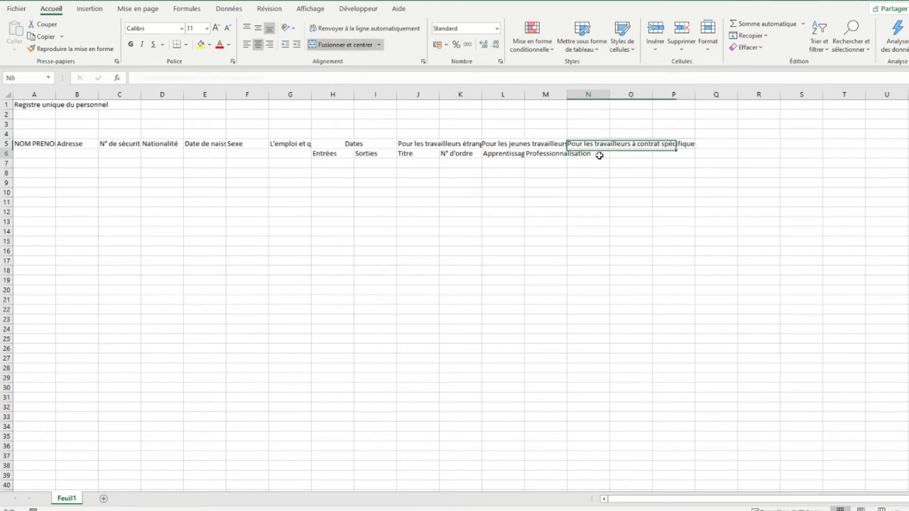
text(CDD)
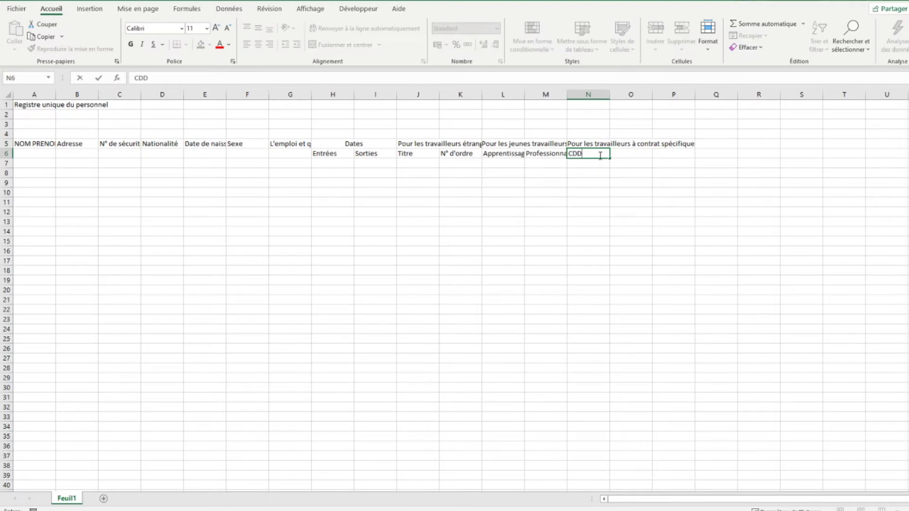
key(Tab)
text(emp)
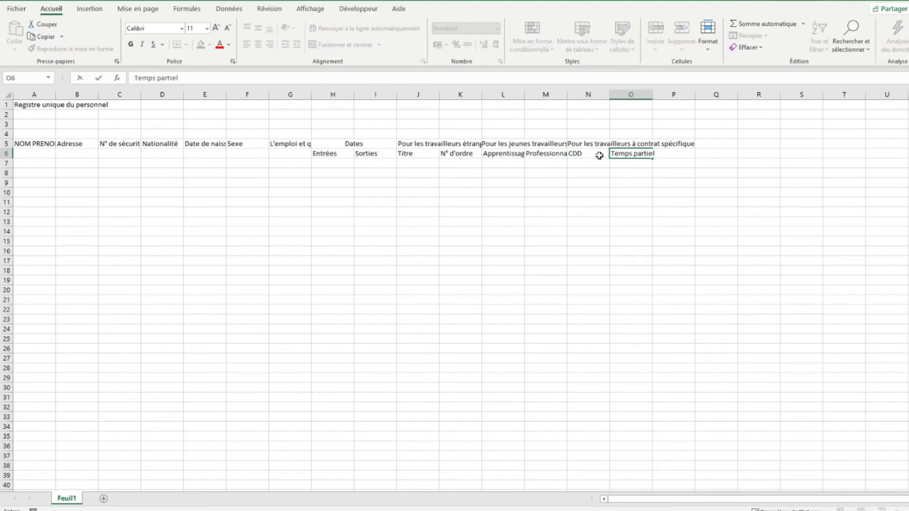
key(Tab)
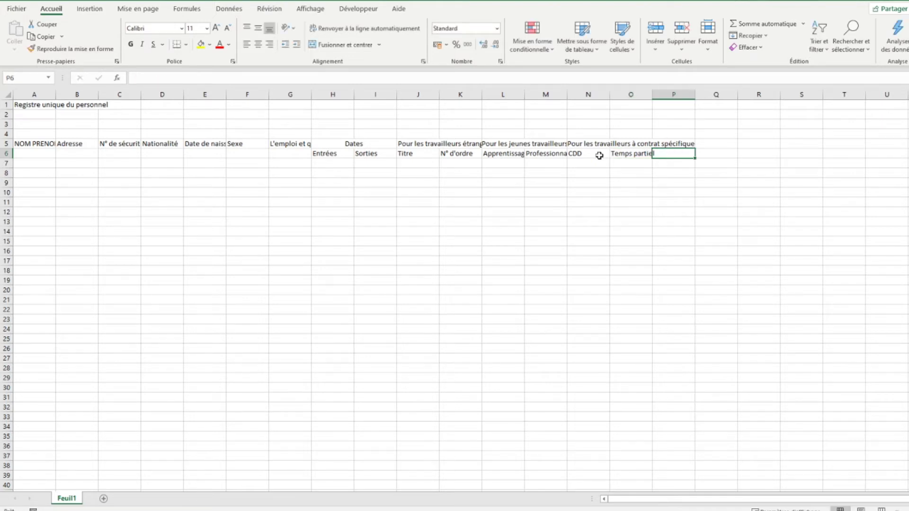
text(Autre)
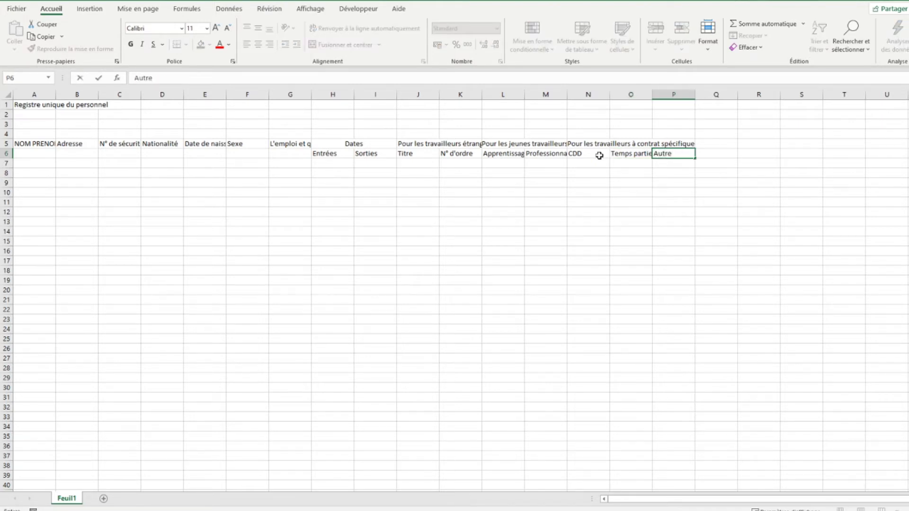
key(Return)
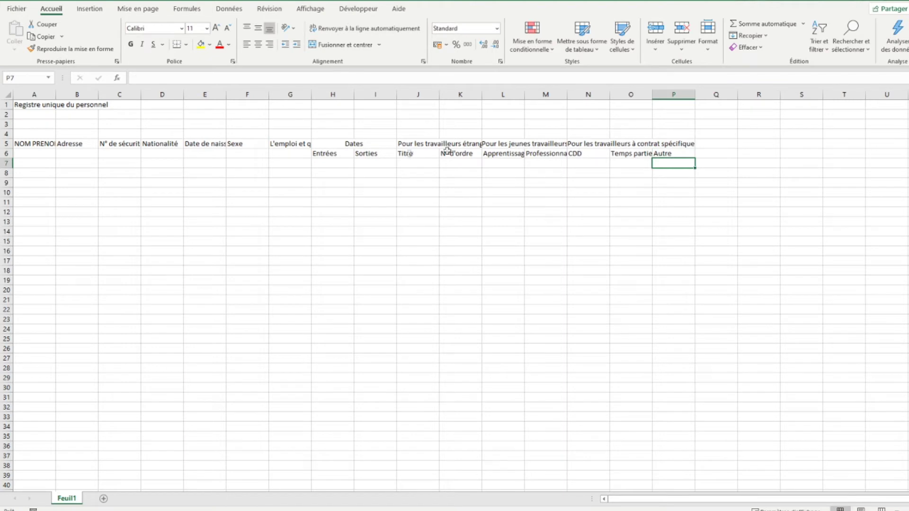
click(25, 106)
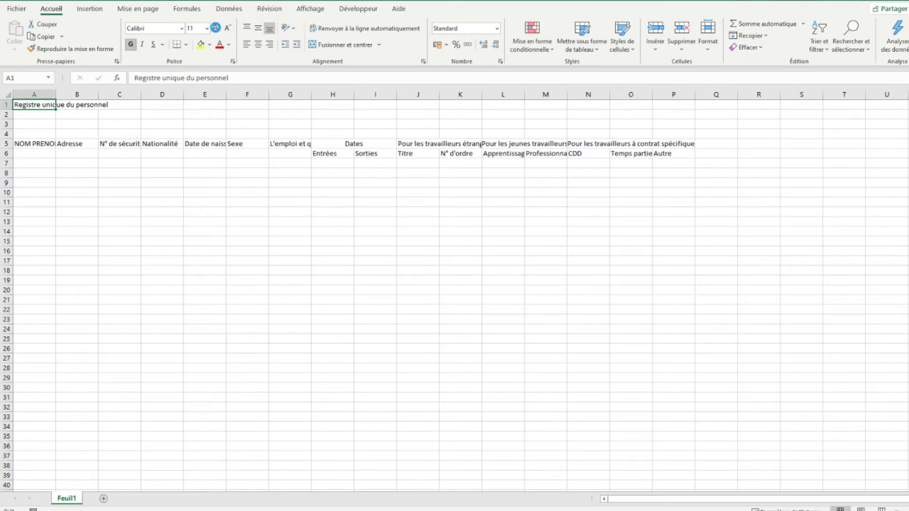
- Make the A1 title bold, italic and 14 pt
key(ctrl+g)
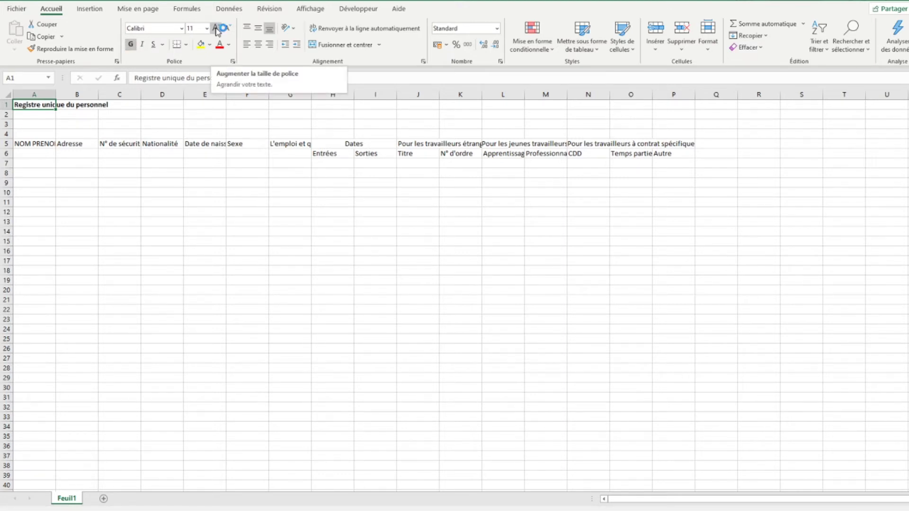
click(215, 28)
click(216, 27)
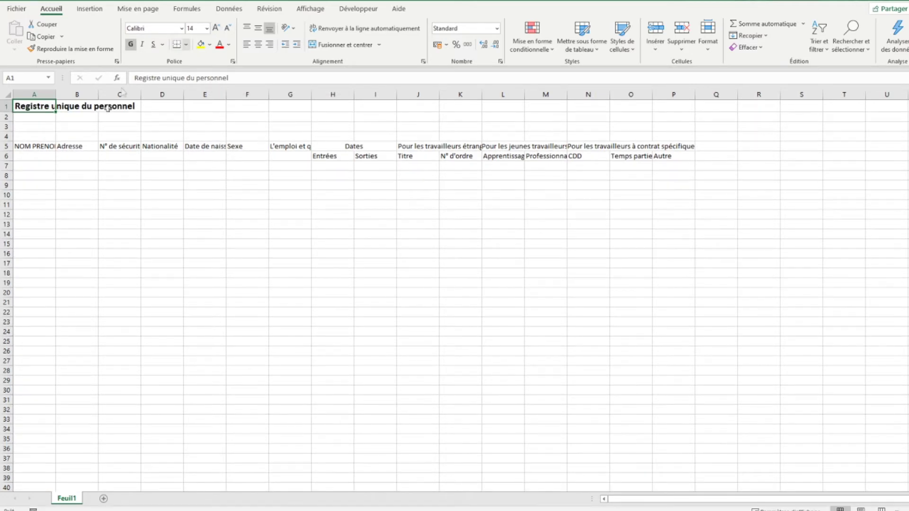
click(142, 45)
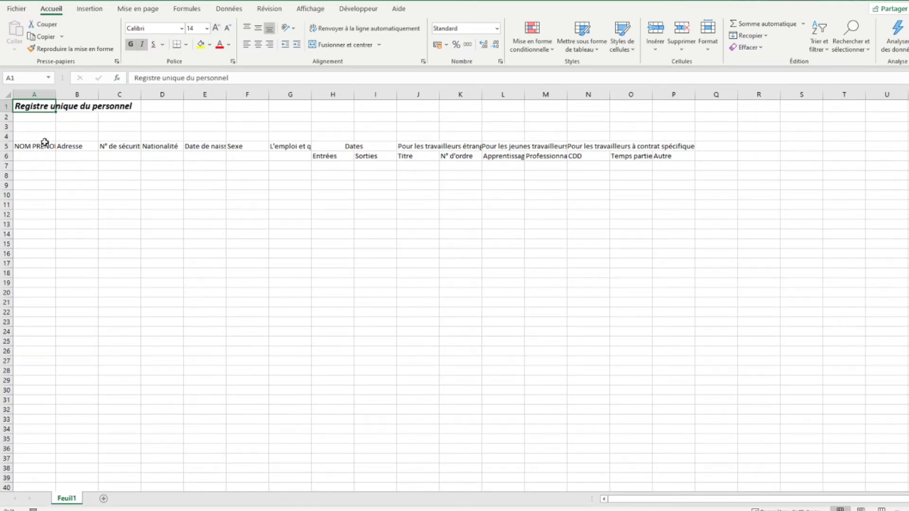
- Bold rows 5–6, wrap the row 5 headers, widen column J and adjust row 5's height
drag(10, 147, 11, 156)
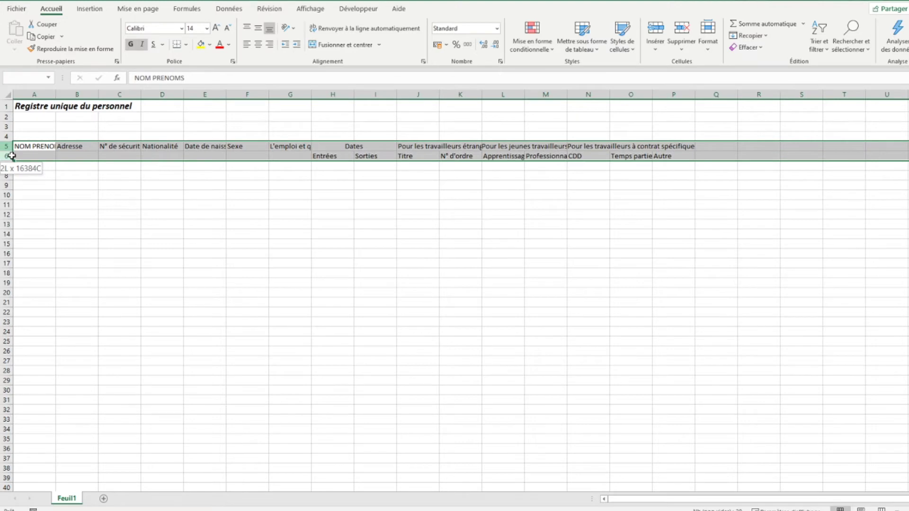
click(131, 44)
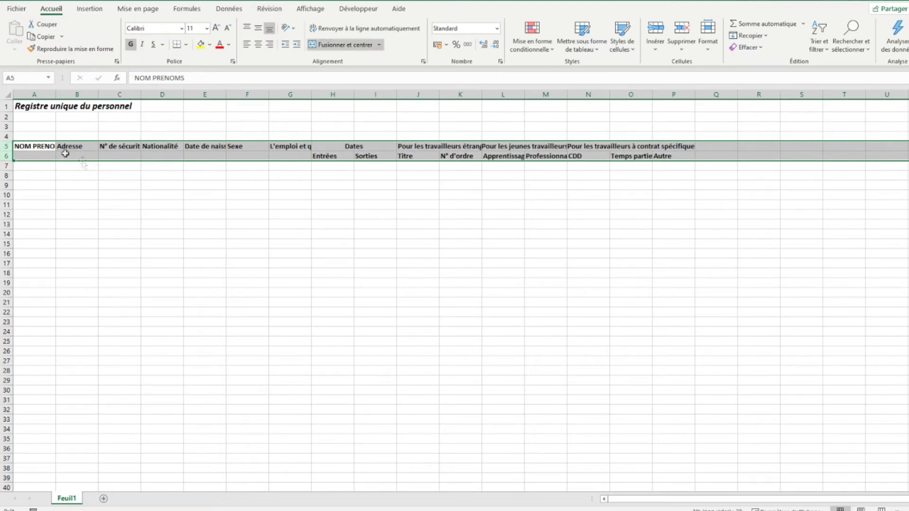
drag(35, 148, 673, 147)
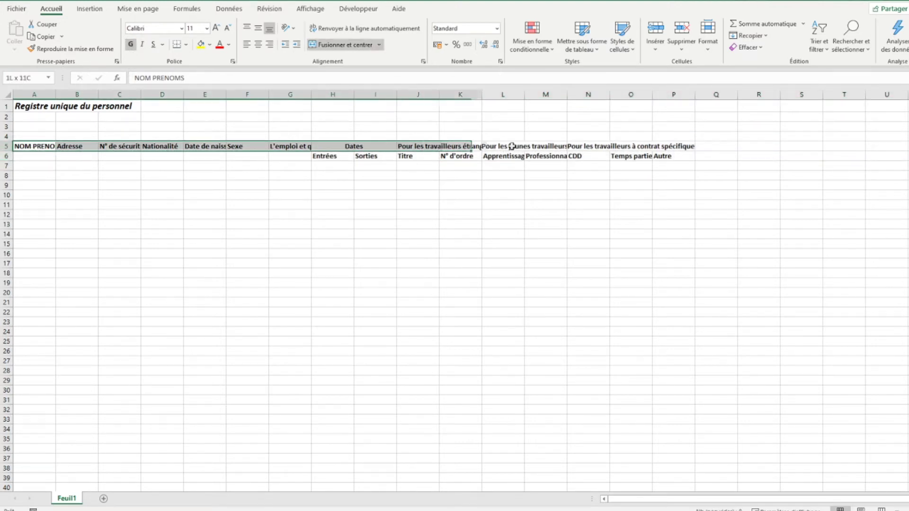
click(346, 31)
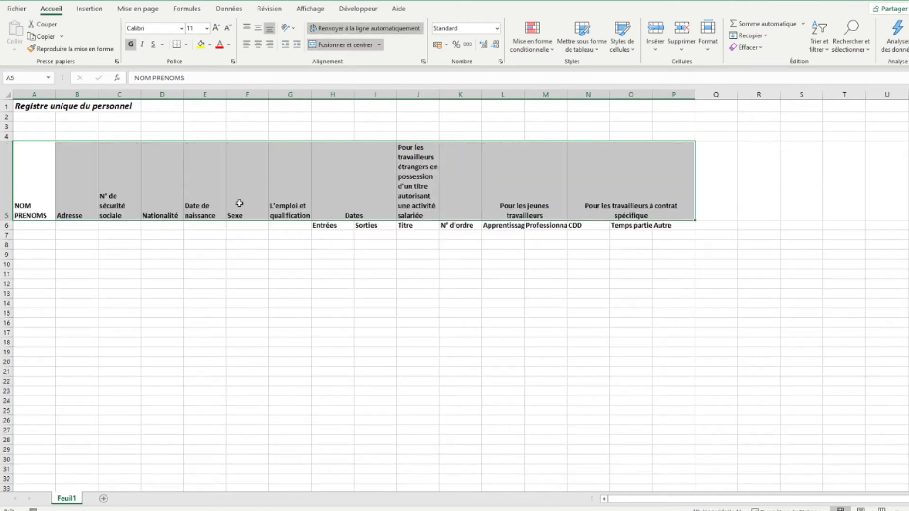
click(252, 191)
drag(440, 95, 455, 97)
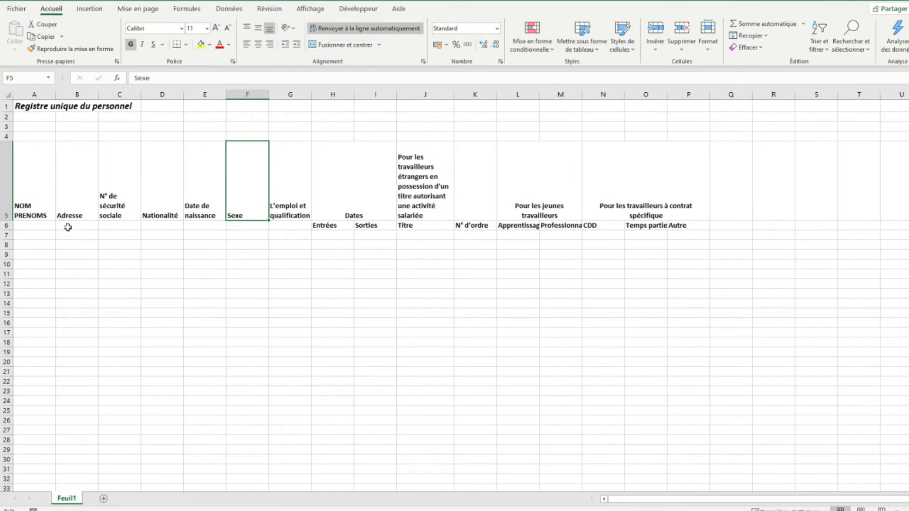
drag(4, 221, 4, 210)
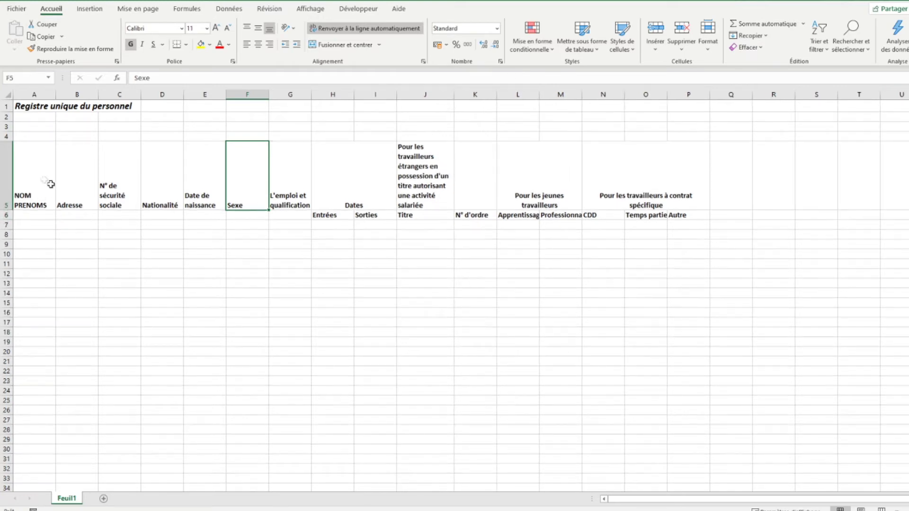
click(6, 176)
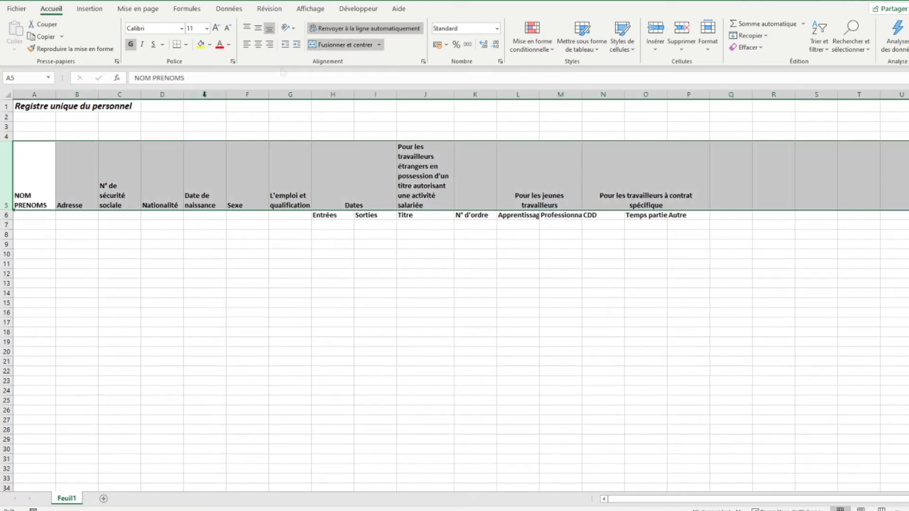
- Centre the row 5 headers and merge J5:K5 under the foreign-workers heading
click(259, 44)
click(258, 29)
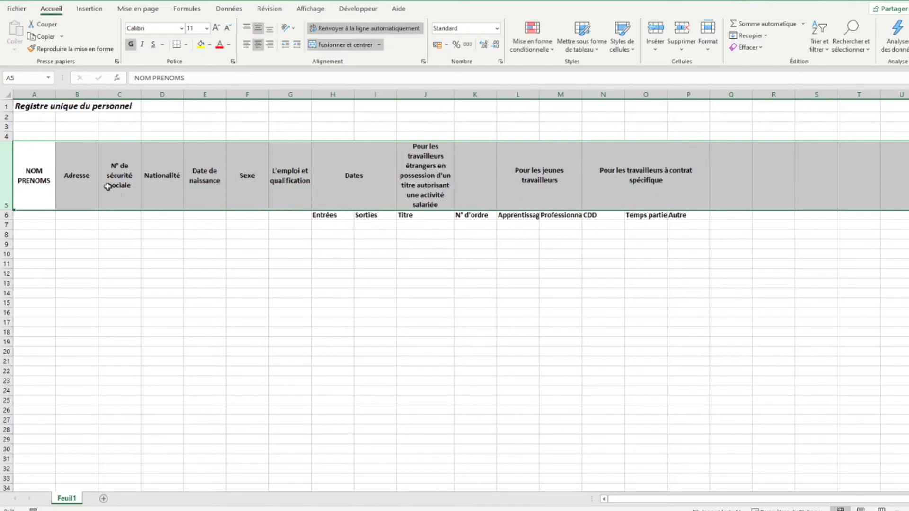
click(107, 185)
click(473, 180)
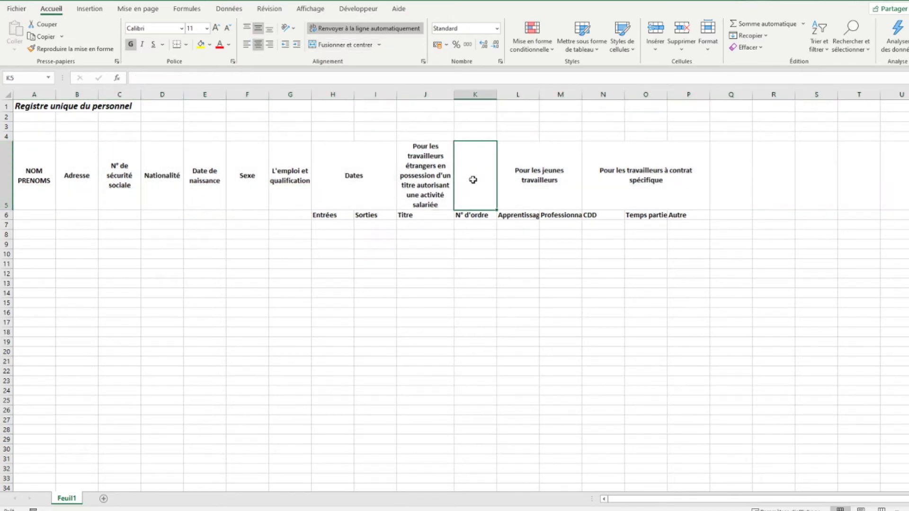
click(511, 178)
click(475, 181)
drag(451, 182, 469, 178)
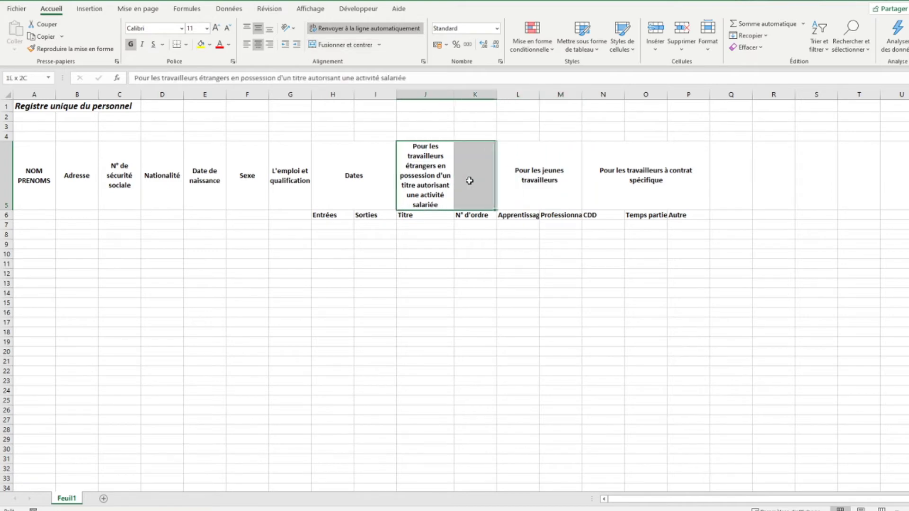
click(348, 45)
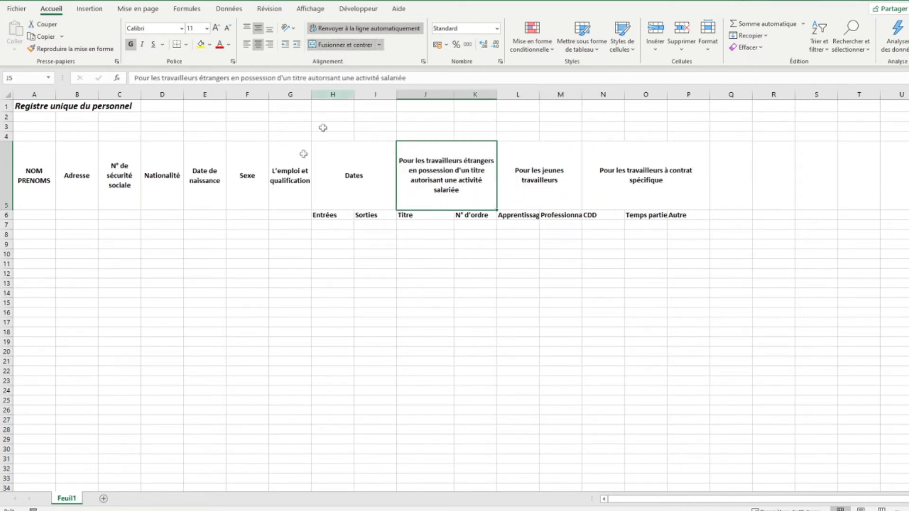
- Merge A5:A6 for NOM PRENOMS and B5:B6 for Adresse
click(48, 171)
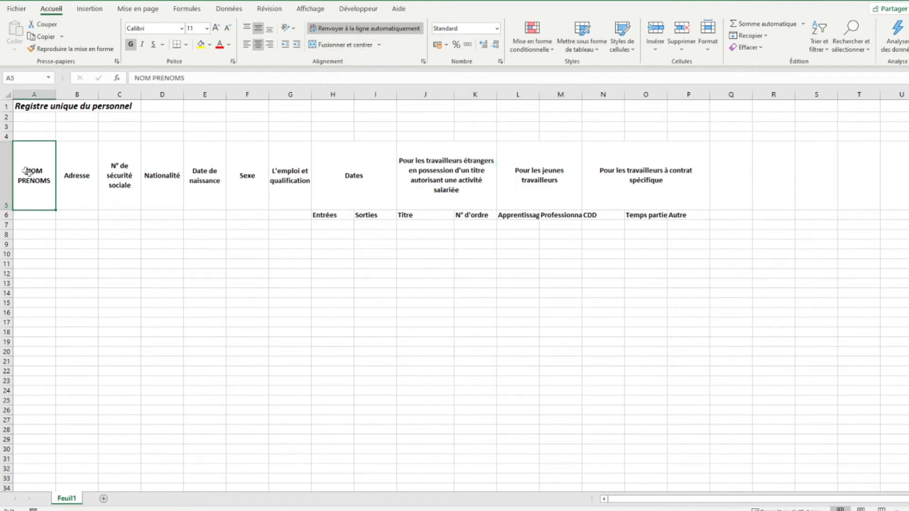
drag(35, 209, 35, 216)
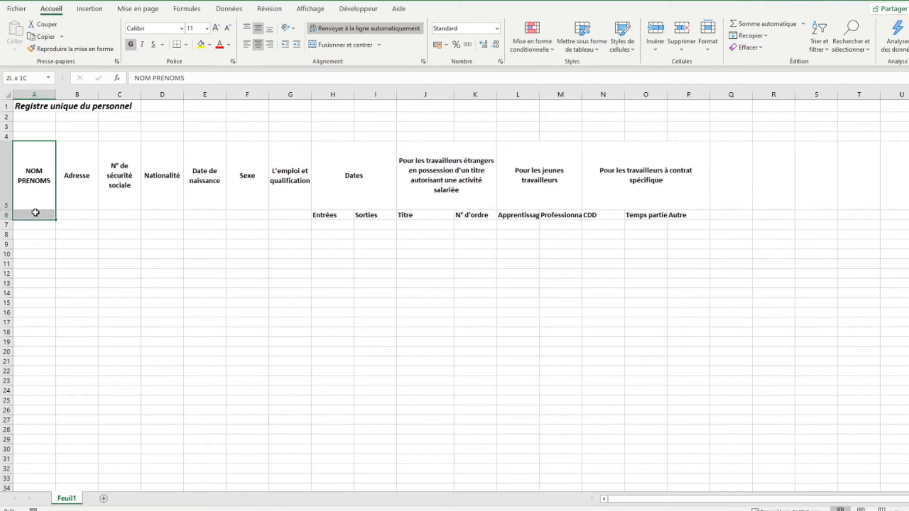
click(324, 45)
click(76, 187)
drag(78, 213, 77, 216)
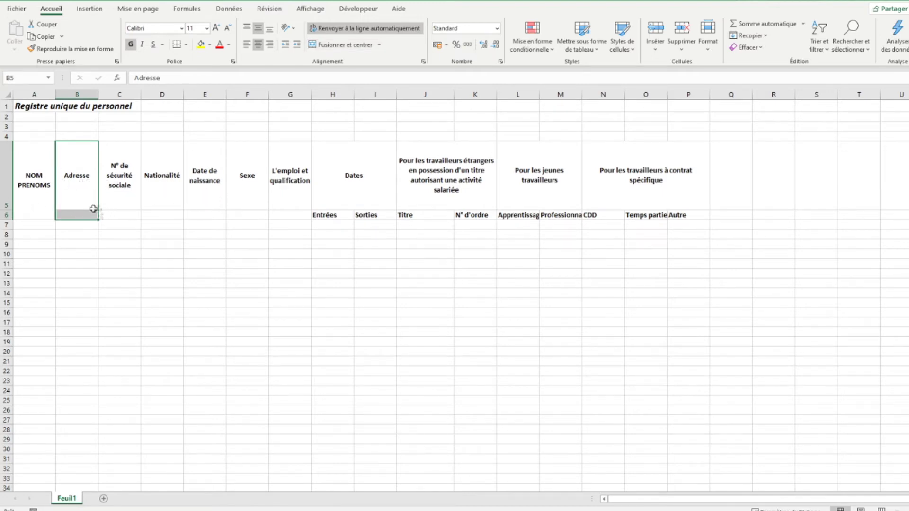
click(317, 214)
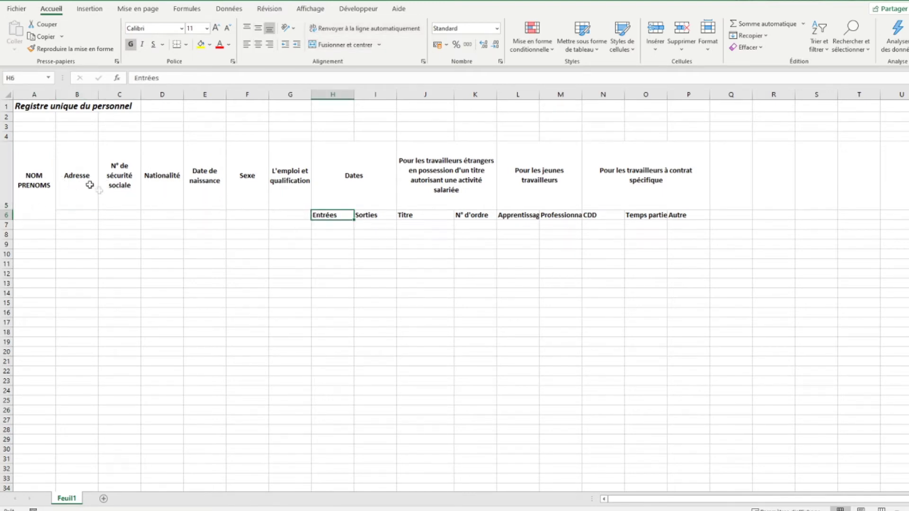
drag(87, 183, 81, 211)
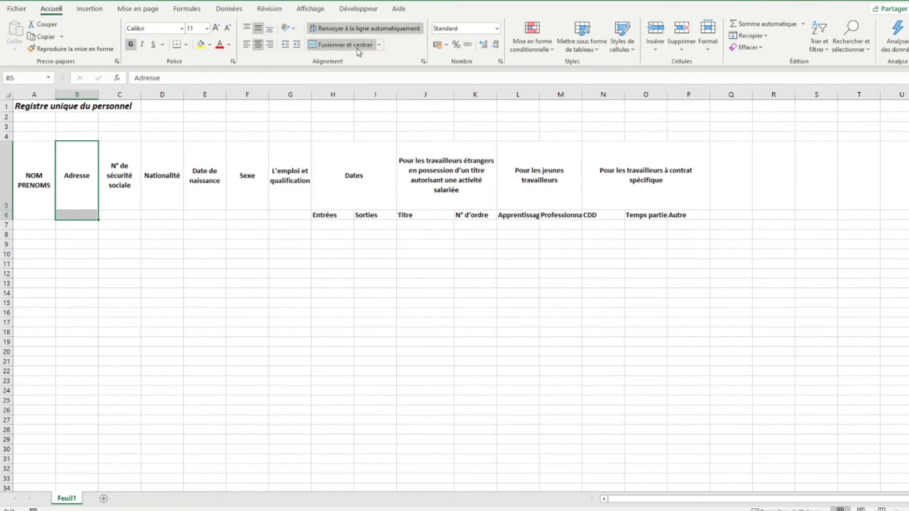
click(342, 44)
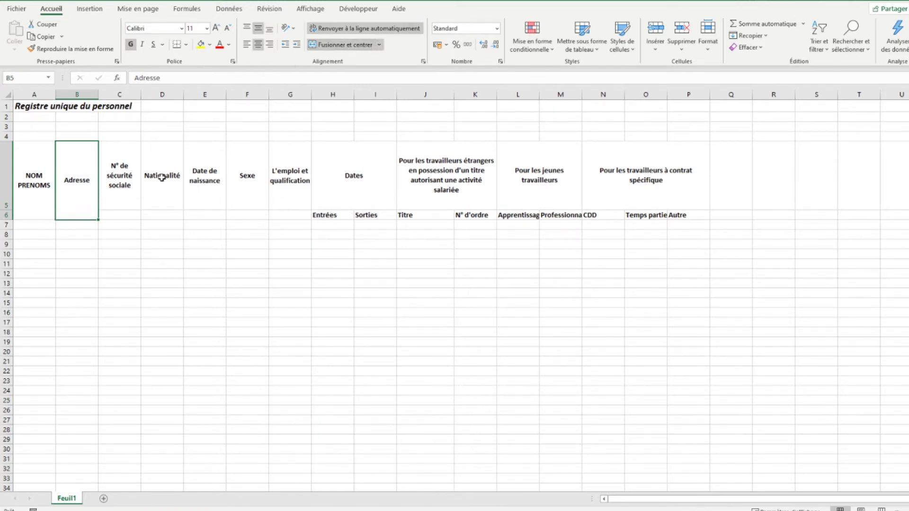
- Merge C5:C6 through G5:G6 for N° de sécurité sociale, Nationalité, Date de naissance, Sexe and L'emploi
click(122, 184)
drag(122, 184, 124, 214)
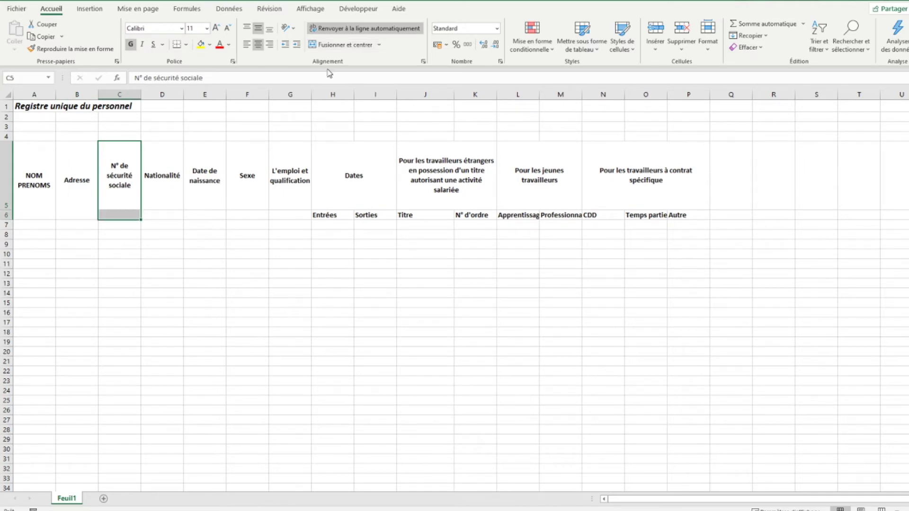
click(339, 46)
drag(167, 175, 168, 213)
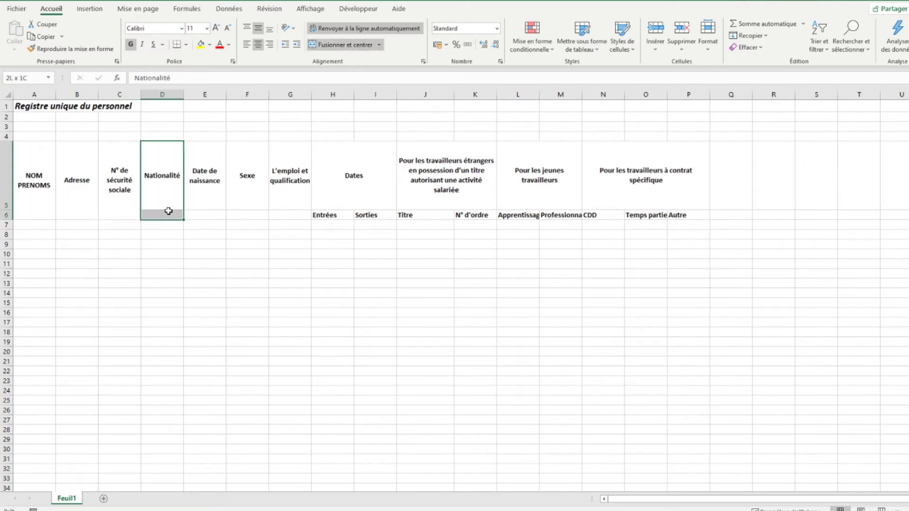
click(357, 45)
drag(205, 185, 203, 211)
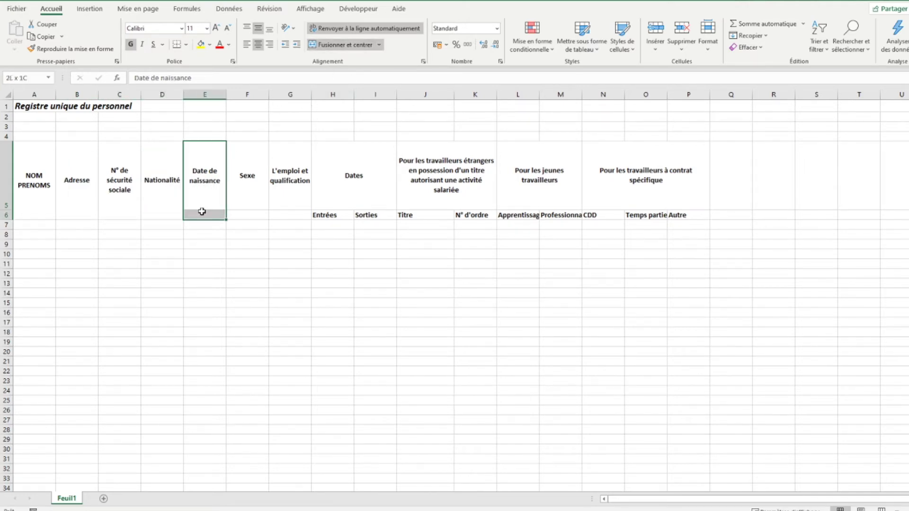
click(350, 47)
drag(237, 177, 238, 215)
click(345, 44)
drag(289, 176, 289, 215)
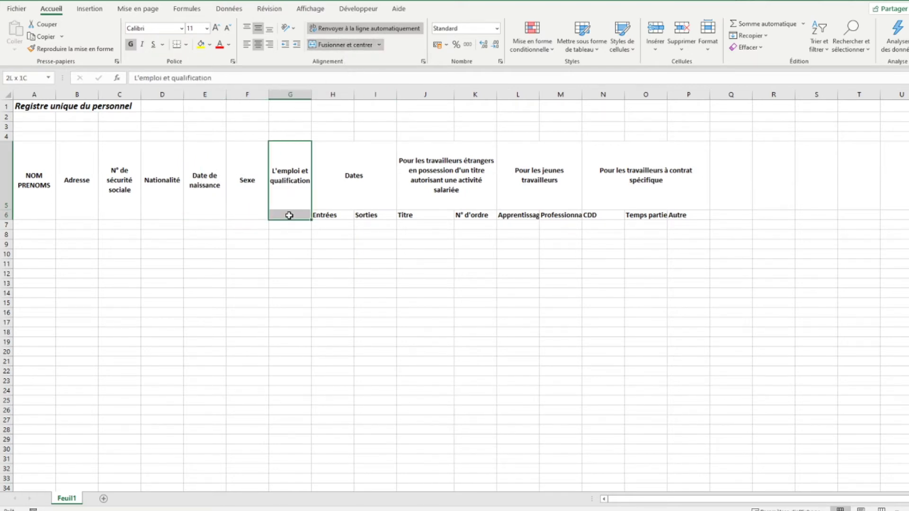
click(344, 44)
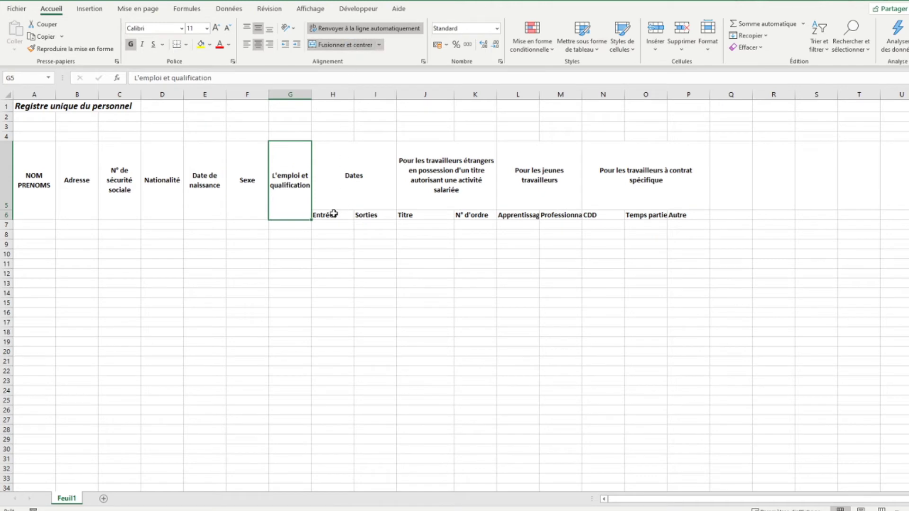
drag(334, 213, 701, 214)
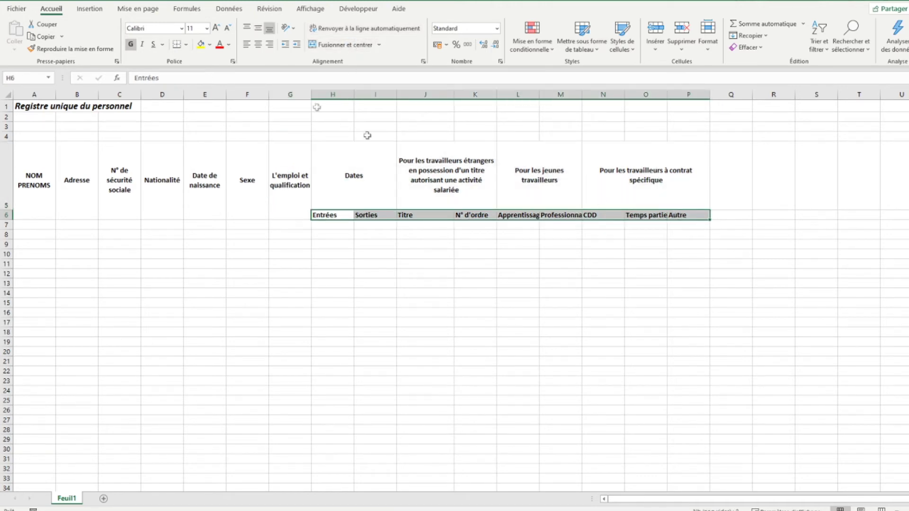
- Centre the row 6 subheadings and apply Toutes les bordures to A5:P6
click(258, 44)
click(259, 30)
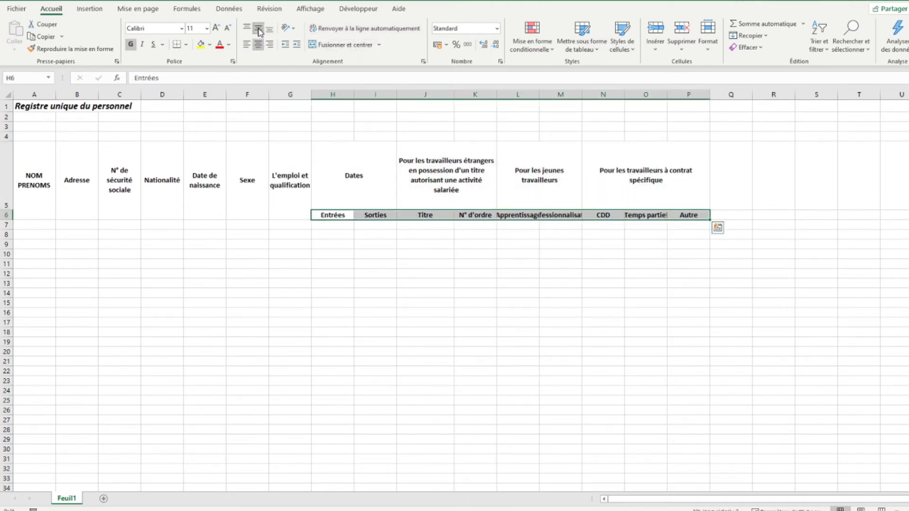
click(258, 203)
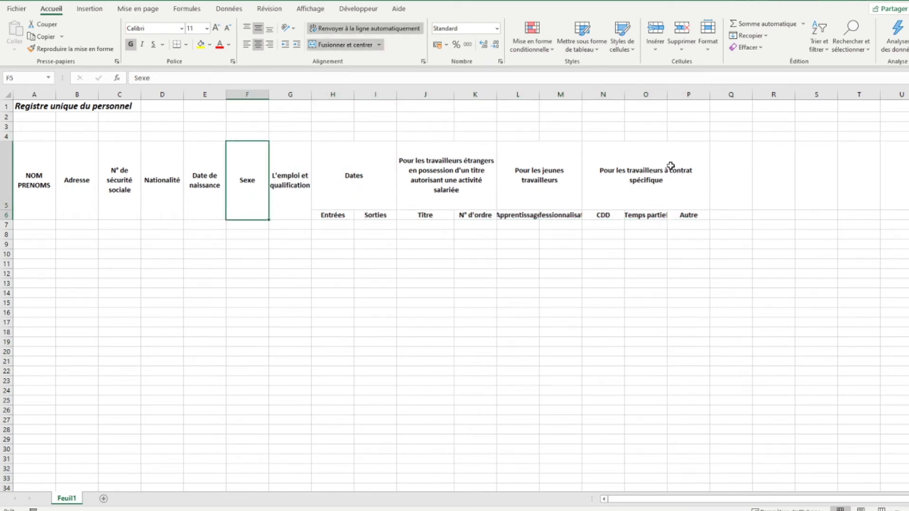
drag(671, 165, 38, 215)
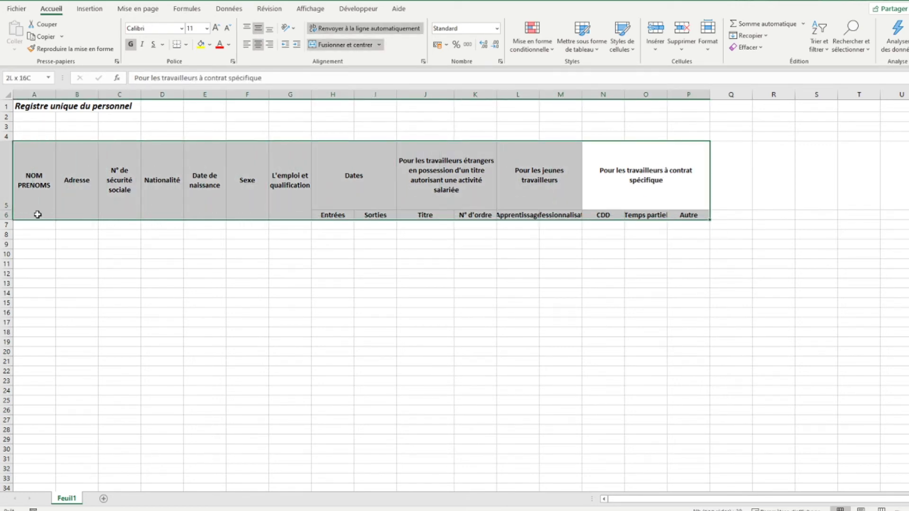
click(186, 44)
click(204, 147)
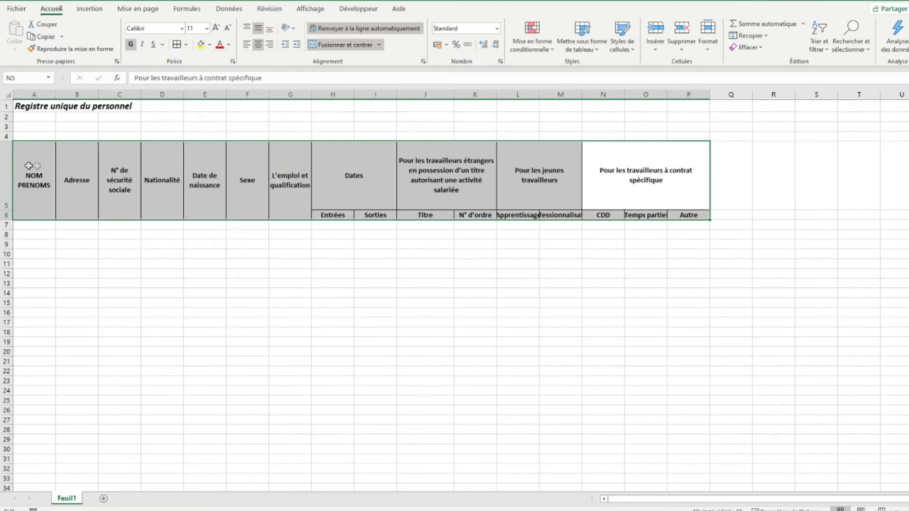
- Widen columns L, M and O so Professionnalisation and the contract header fit
click(491, 184)
drag(590, 98, 616, 98)
drag(538, 96, 546, 96)
drag(701, 95, 706, 95)
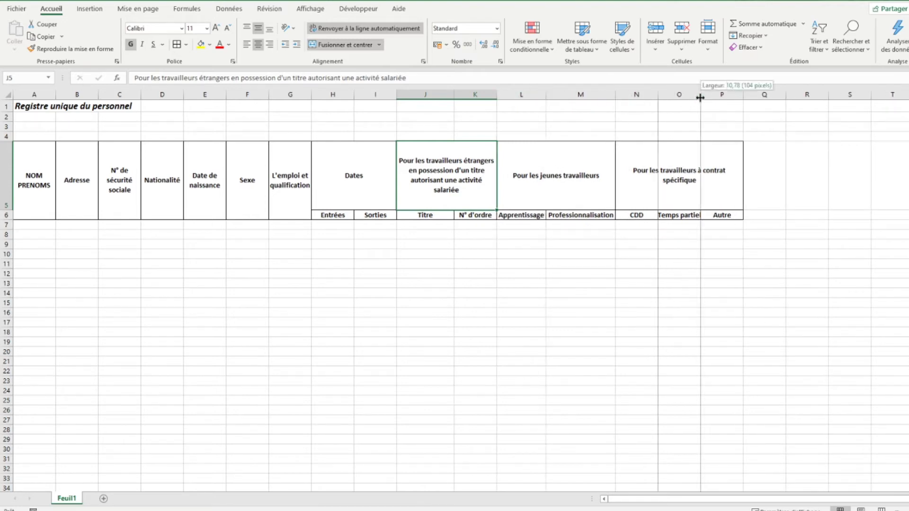
- Fit column N to CDD, make row 6 taller and shorten row 5
double_click(659, 94)
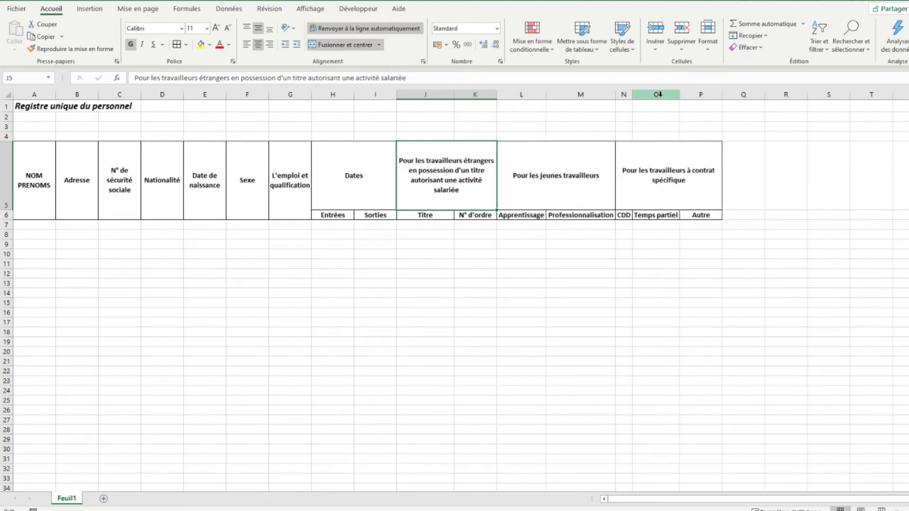
drag(633, 94, 646, 97)
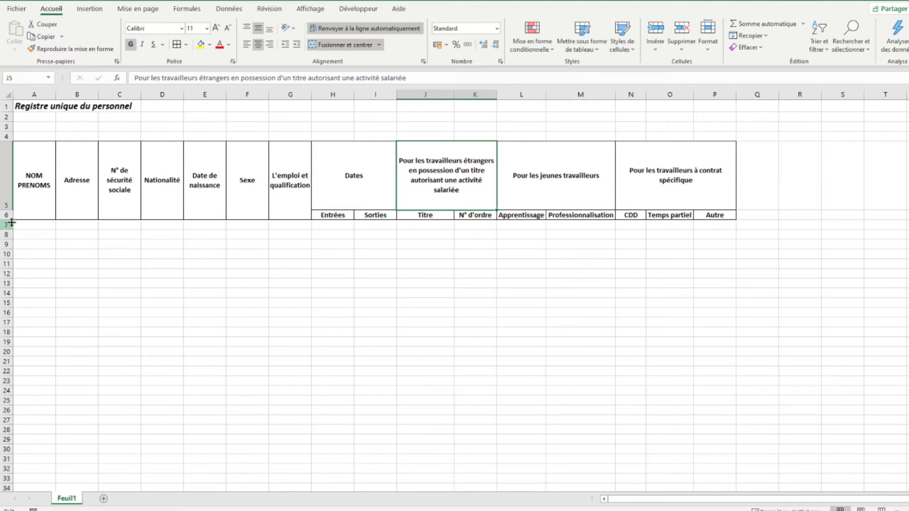
drag(12, 220, 13, 229)
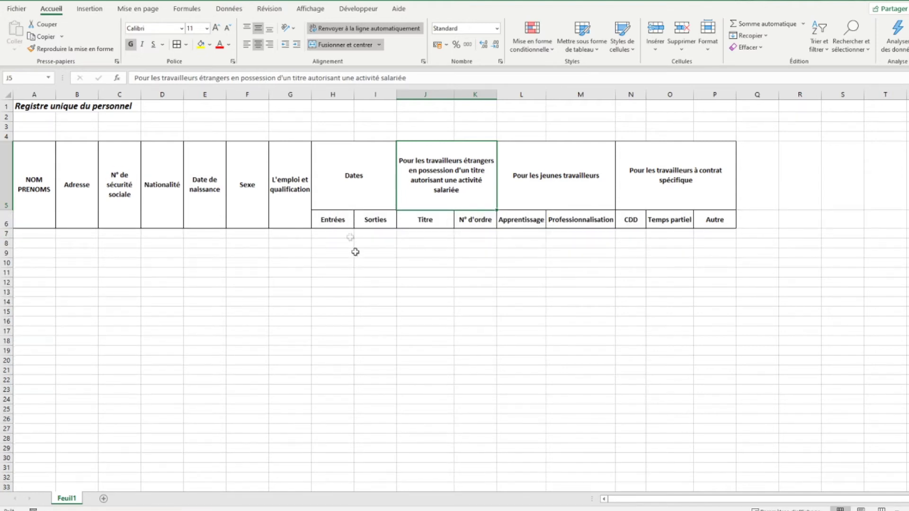
click(327, 234)
click(46, 185)
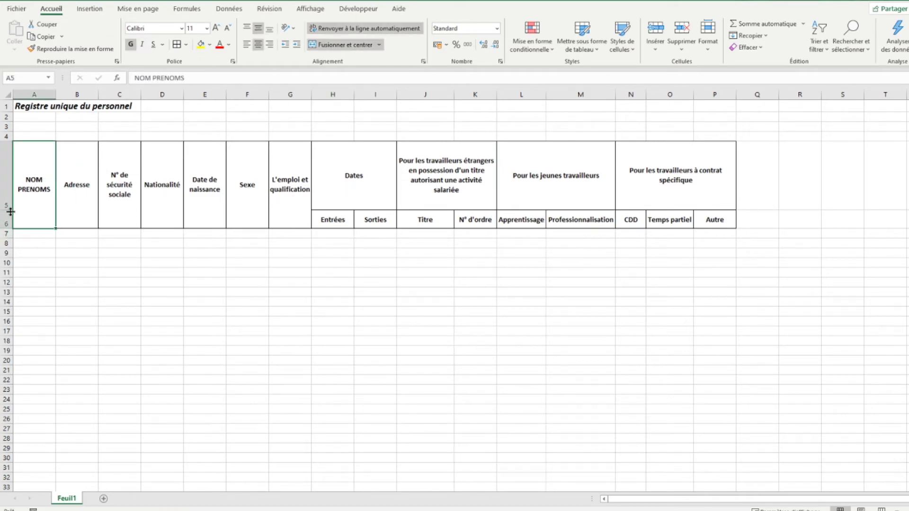
drag(10, 212, 9, 199)
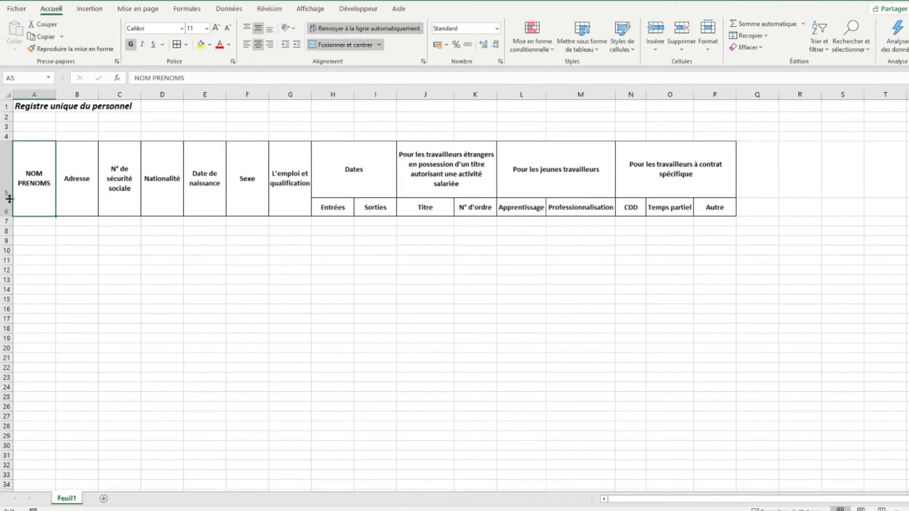
drag(9, 199, 9, 194)
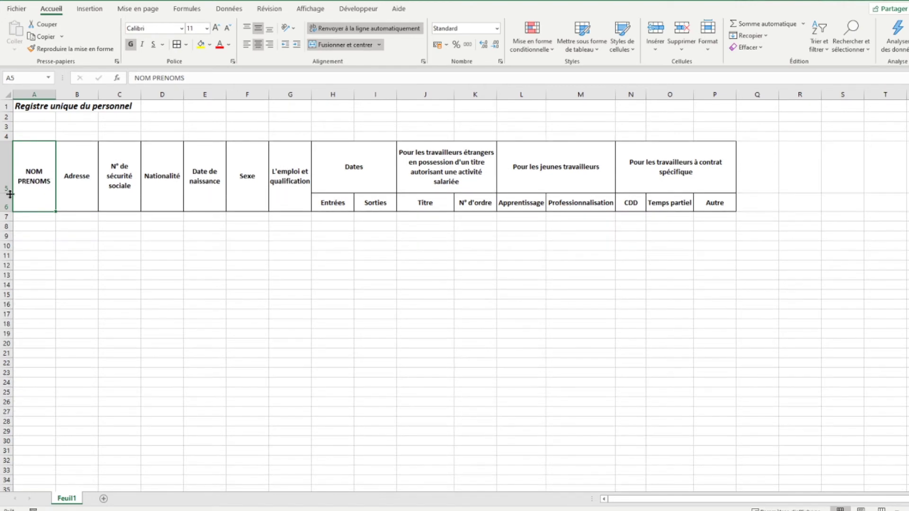
mouse_move(23, 215)
mouse_down()
mouse_move(713, 454)
mouse_move(714, 475)
mouse_up()
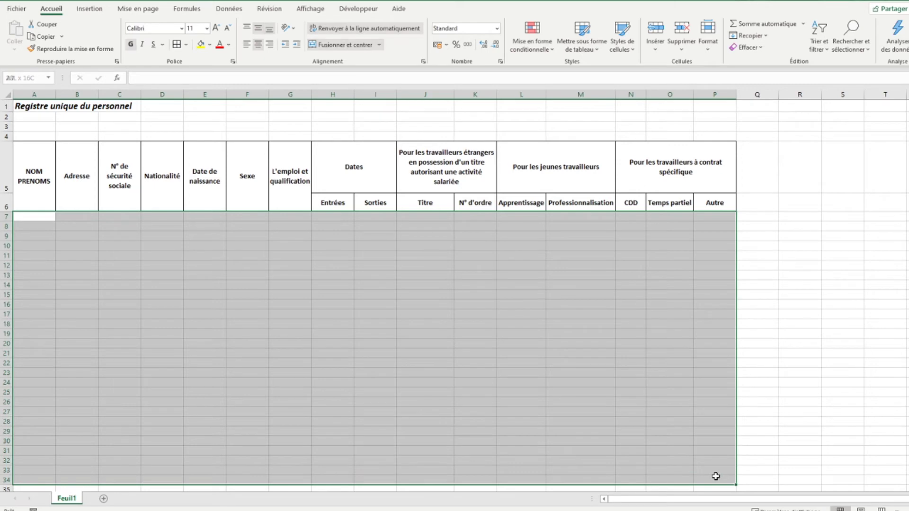
- Apply Toutes les bordures to the empty body A7:P34, then return to A1
click(173, 47)
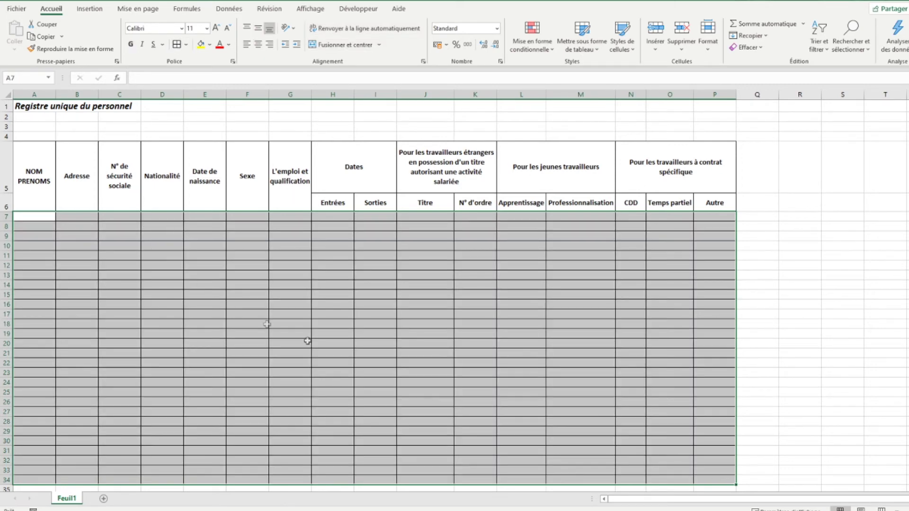
click(32, 104)
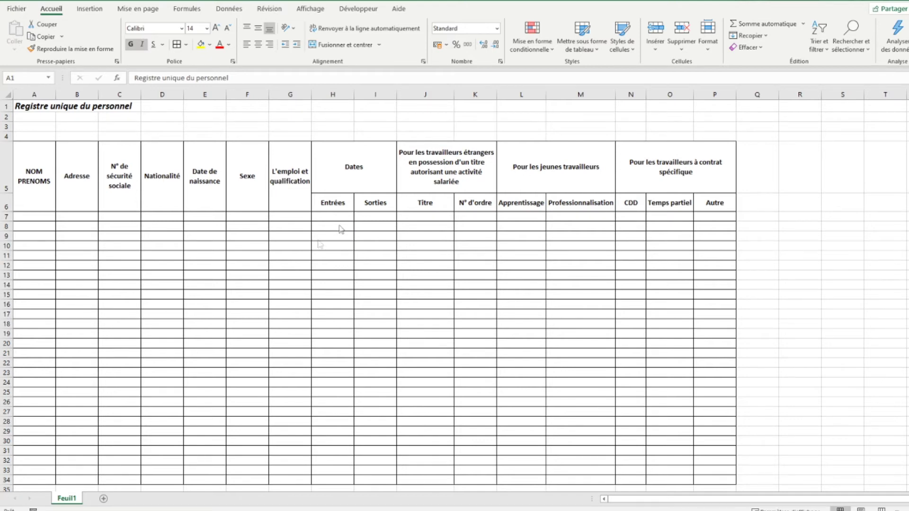
- Rename the Feuil1 sheet to 'Registre général'
click(69, 500)
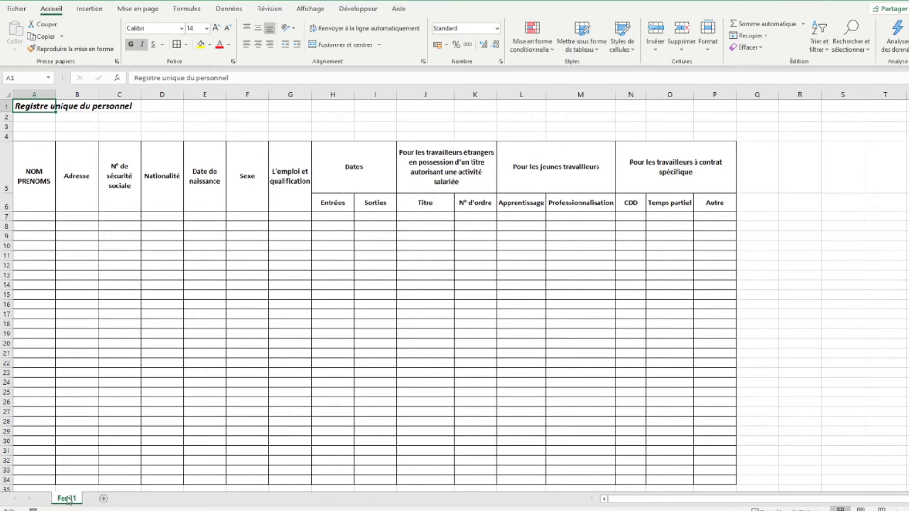
double_click(68, 500)
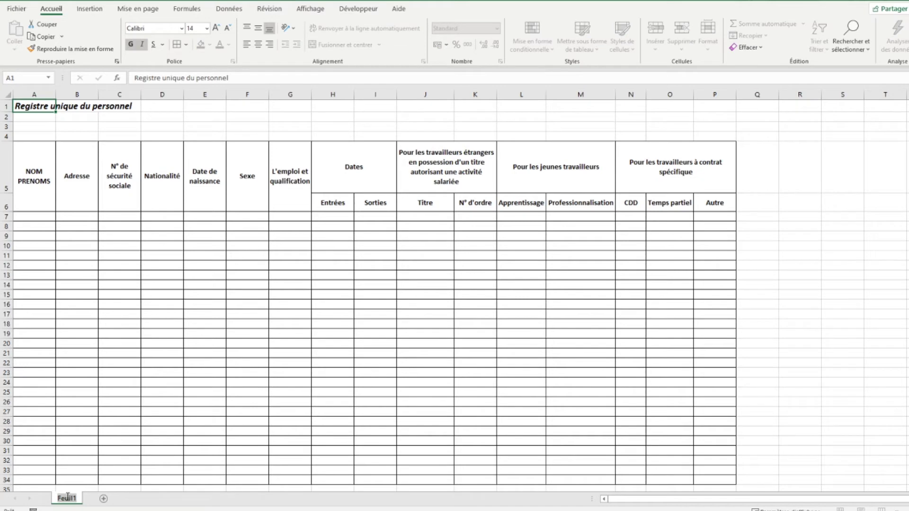
text(Regi)
text(stre général)
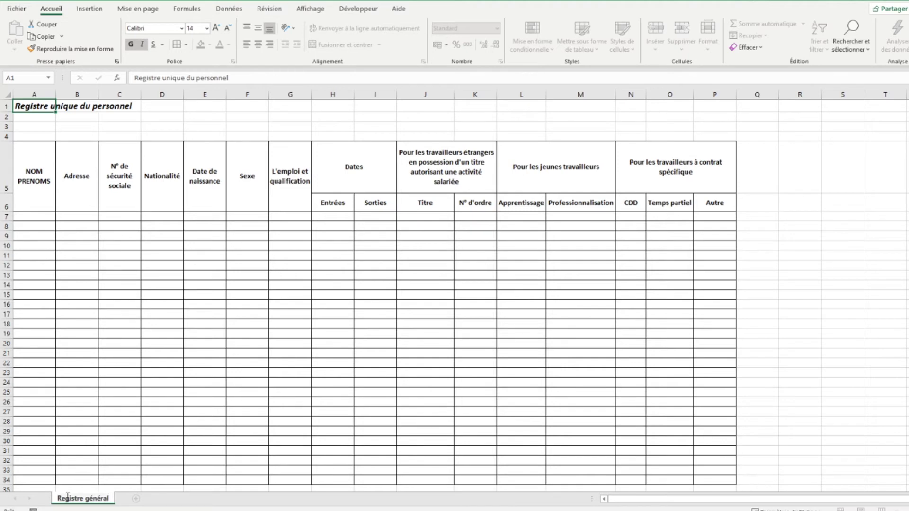
- Add a new sheet named 'Registre stagiaires' and begin typing its title in A1
click(136, 500)
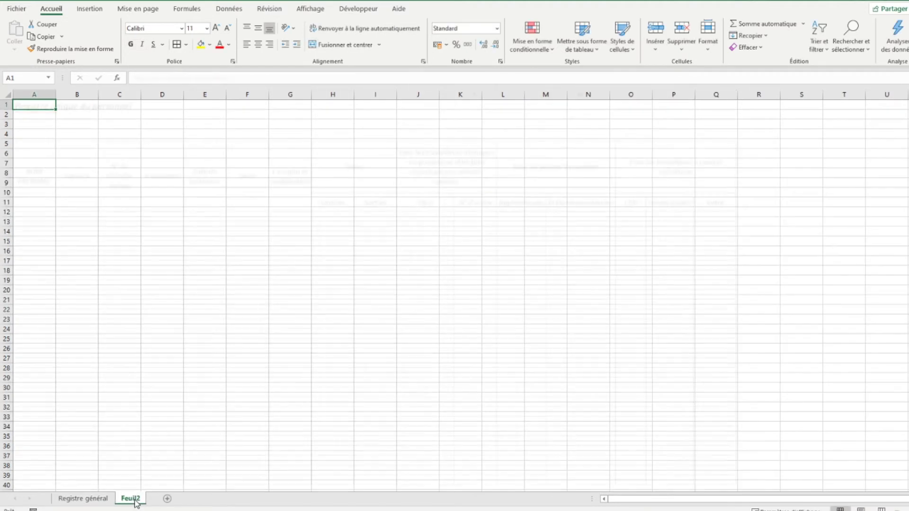
text(Registre)
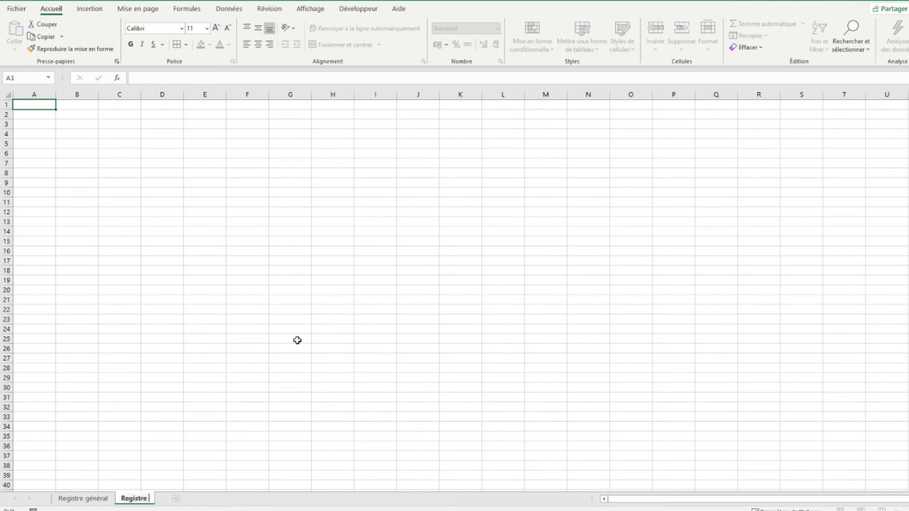
text( stagiair)
text(es)
key(Return)
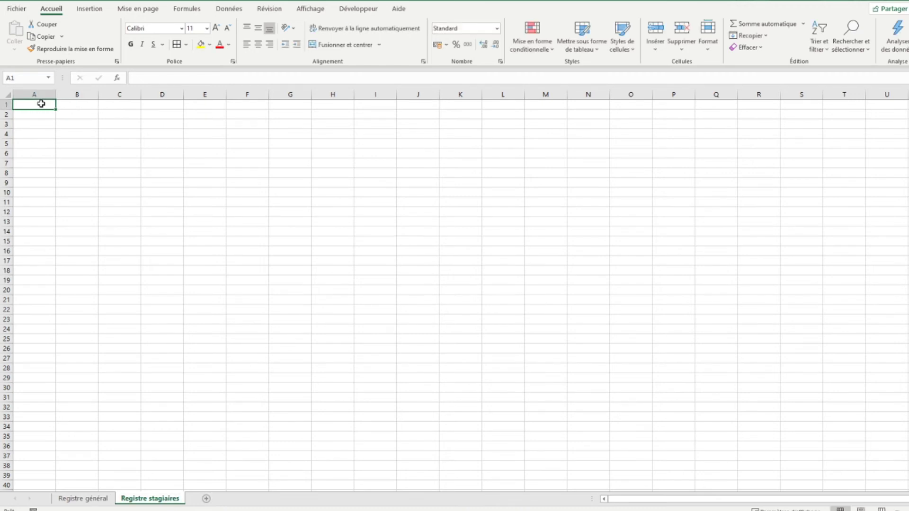
text(Registre)
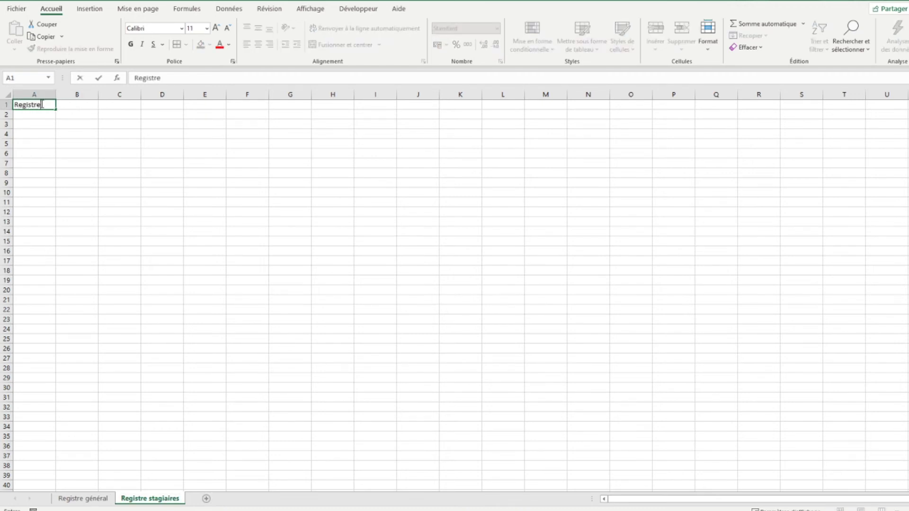
text( stagiaires)
- Format the 'Registre des stagiaires' title in A1 at size 14, bold and italic
key(Return)
click(37, 104)
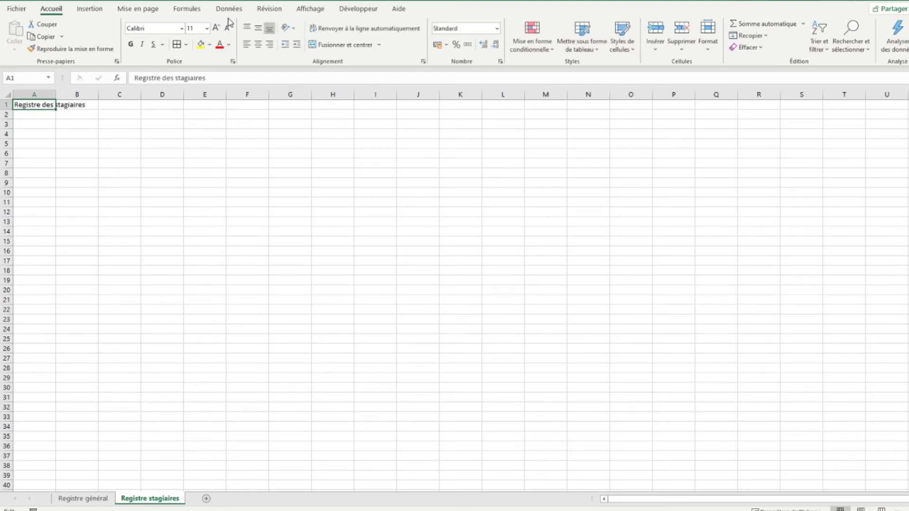
click(216, 28)
click(216, 28)
click(132, 44)
click(142, 44)
click(29, 147)
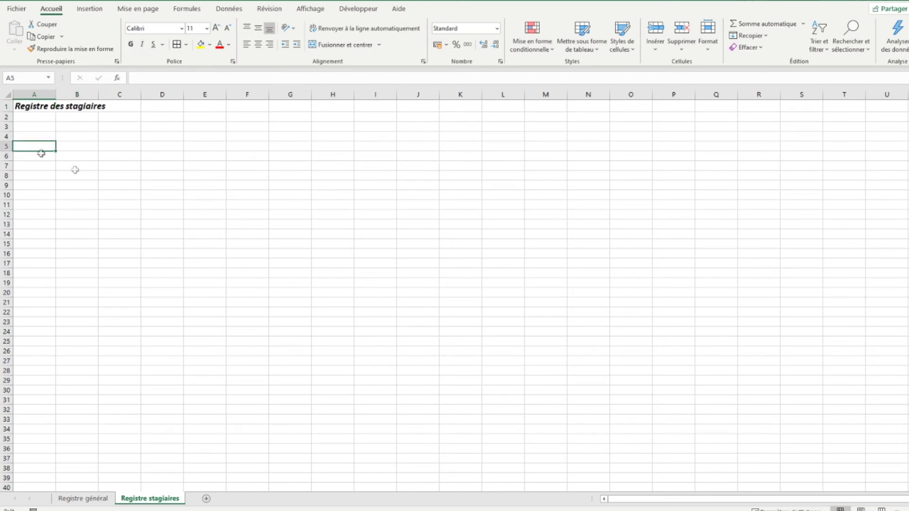
text(Nom et pré)
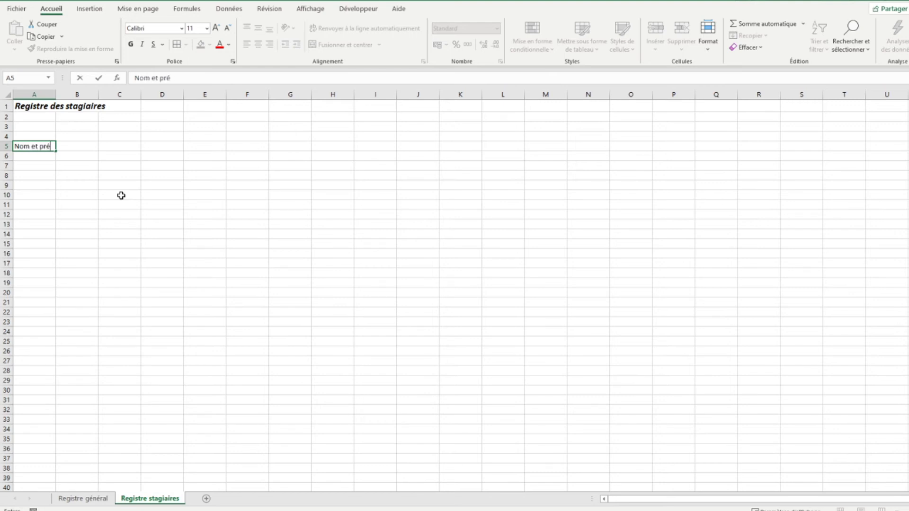
- Enter the Nom et prénoms, Adresse, N° de sécurité sociale, Date de naissance and Dates du stage headings in row 5
key(Tab)
text(Ad)
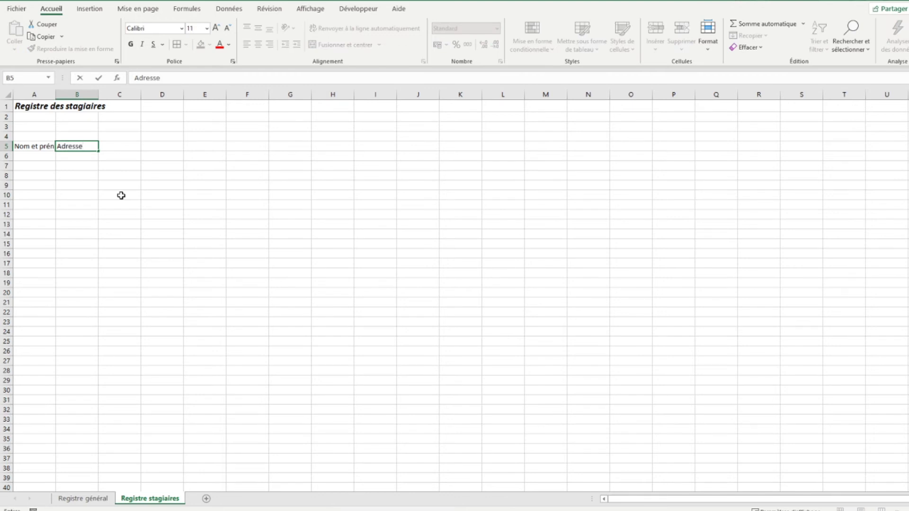
key(Tab)
text(N)
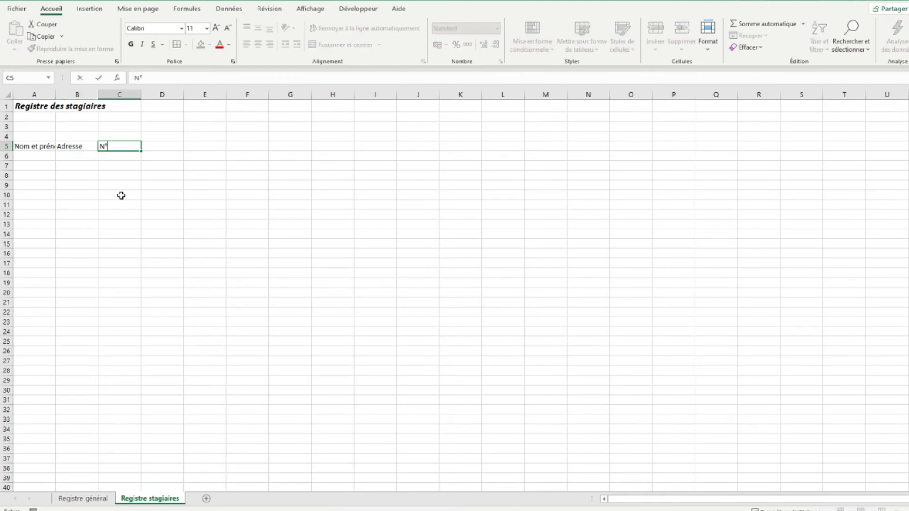
text(curité s)
text(ociale)
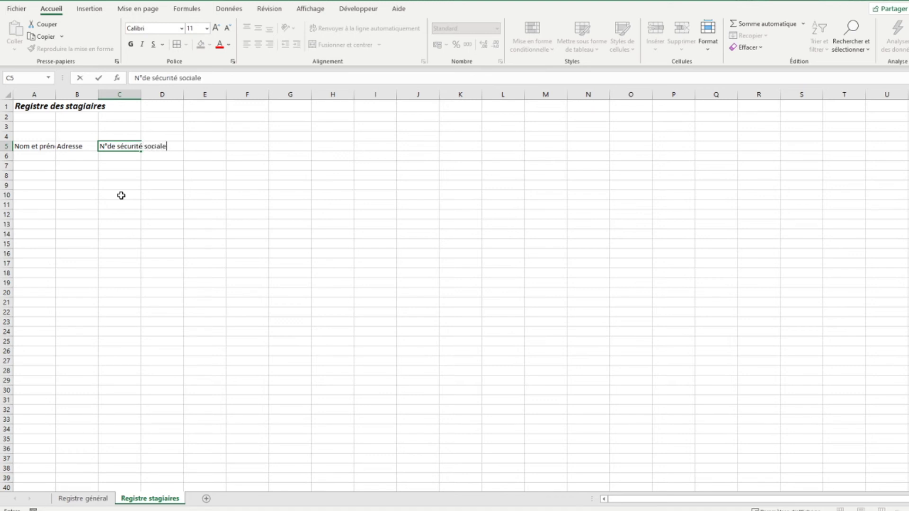
key(Tab)
text(Date de naissance)
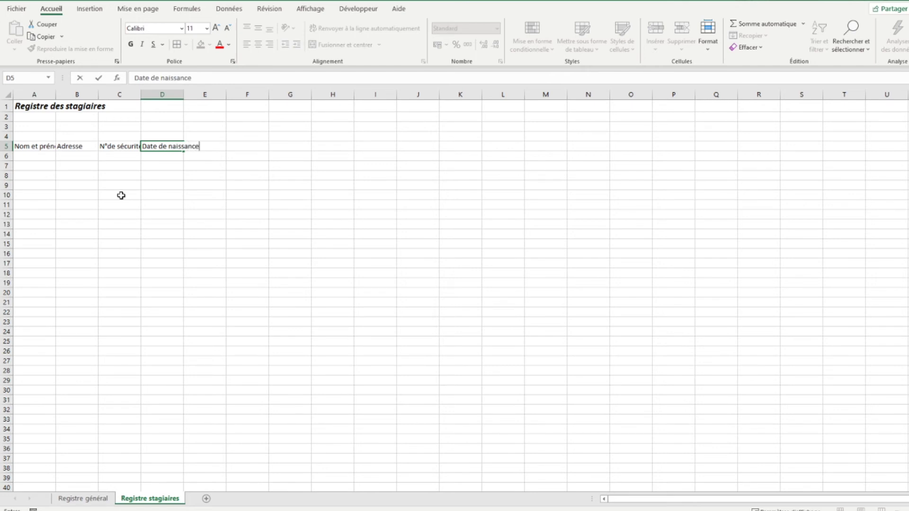
key(Tab)
text(Dates de )
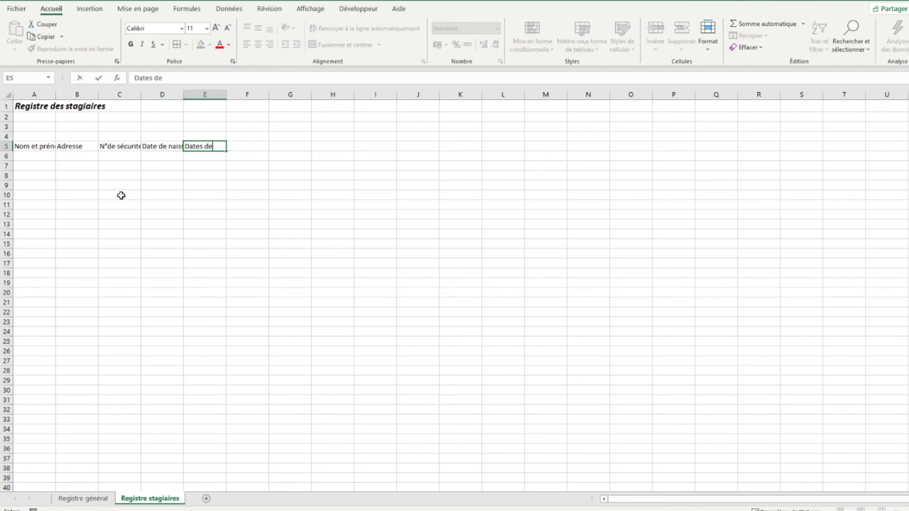
text(stag)
- Add Début and Fin subheadings in E6:F6 and merge Dates du stage across E5:F5
key(Return)
text(Début)
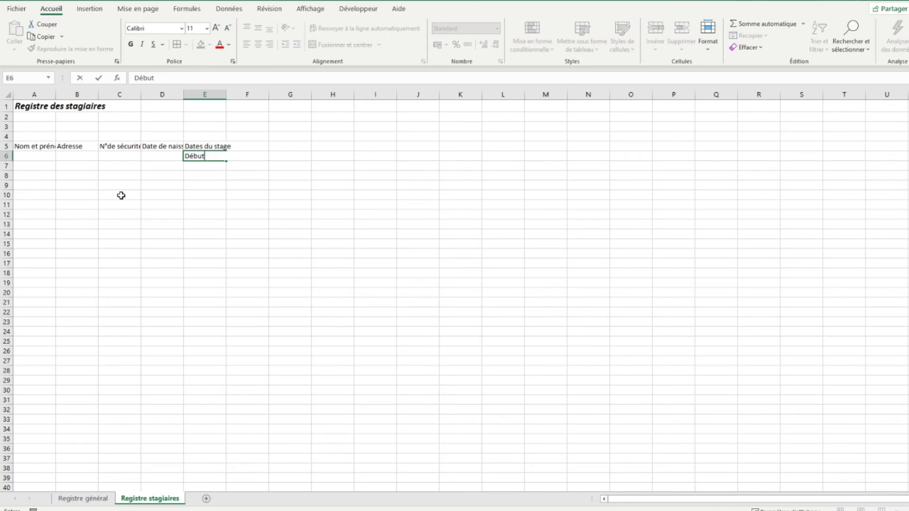
key(Tab)
text(Fi)
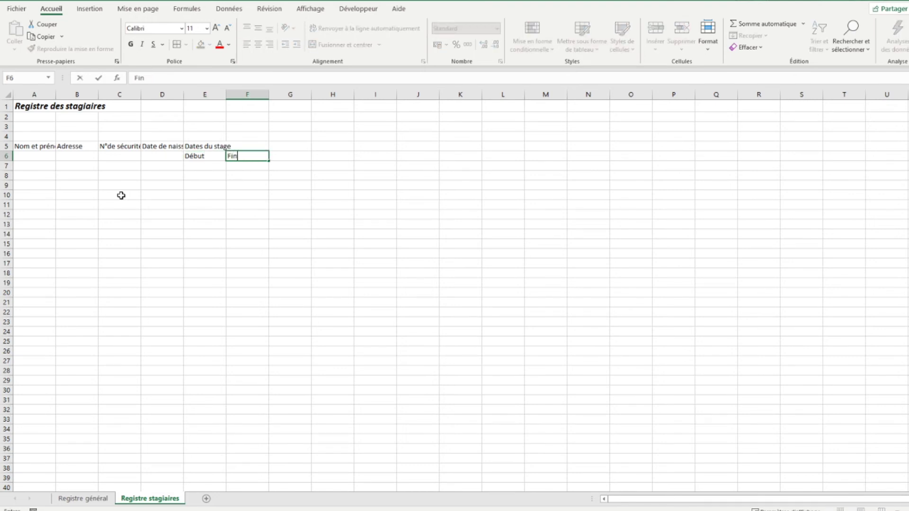
key(Up)
key(Left)
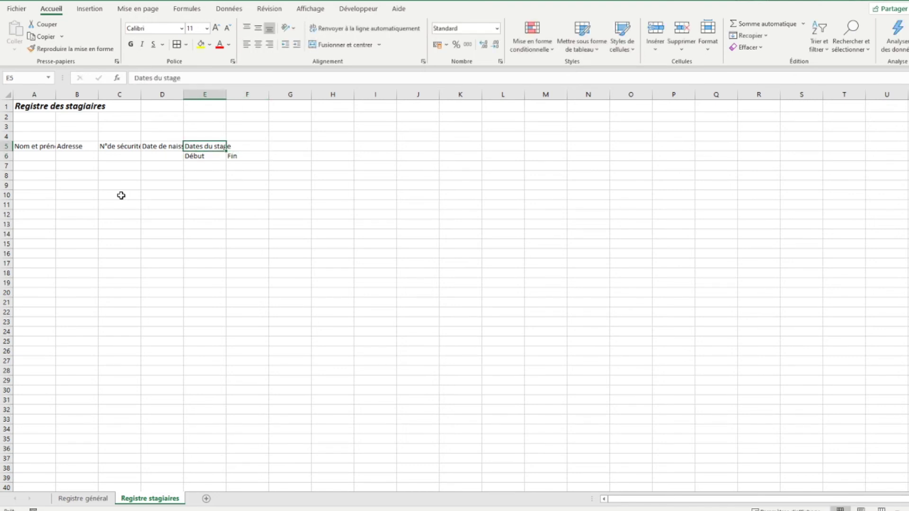
key(shift+Right)
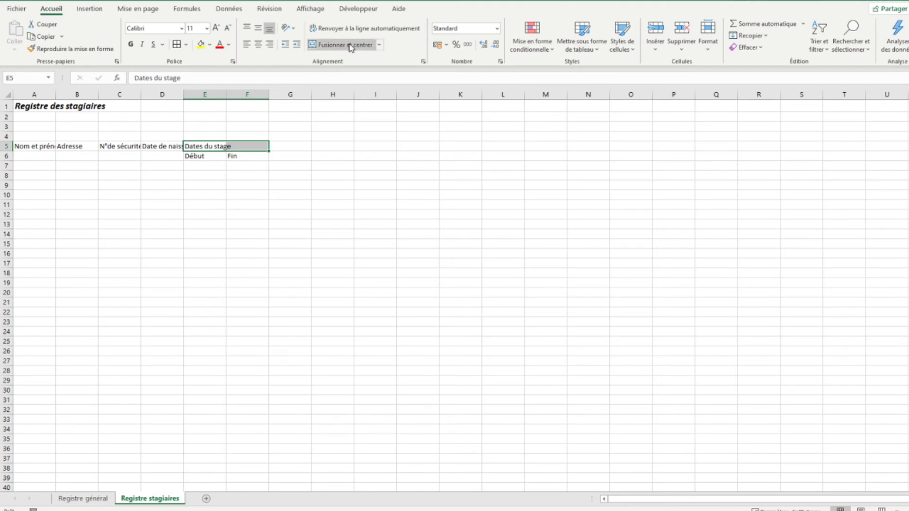
click(346, 45)
- Add Convention de stage over Date and Numéro subheadings, merged across G5:H5
click(294, 147)
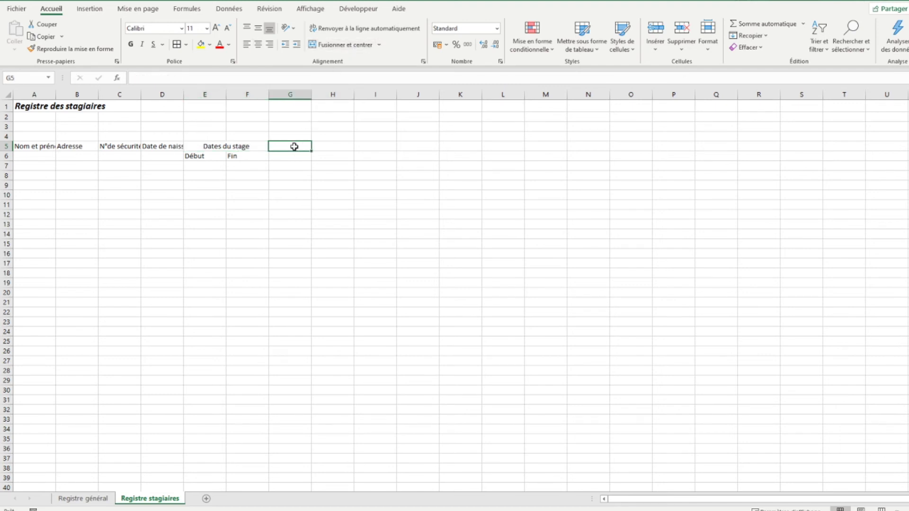
text(Convention de stage)
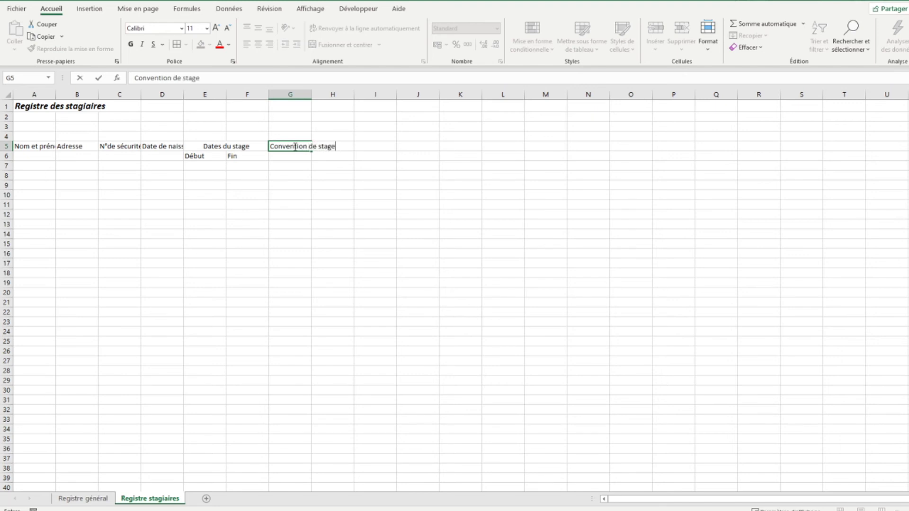
key(Return)
text(Date)
key(Tab)
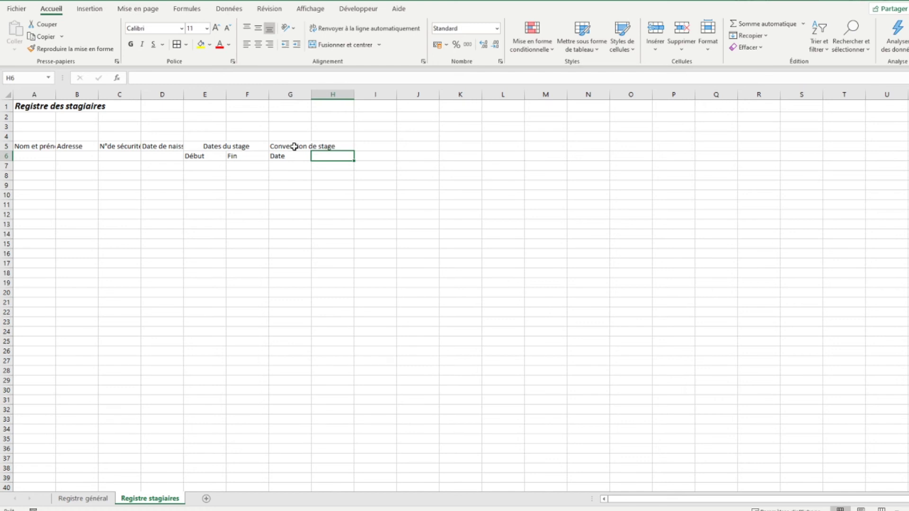
text(Numéro)
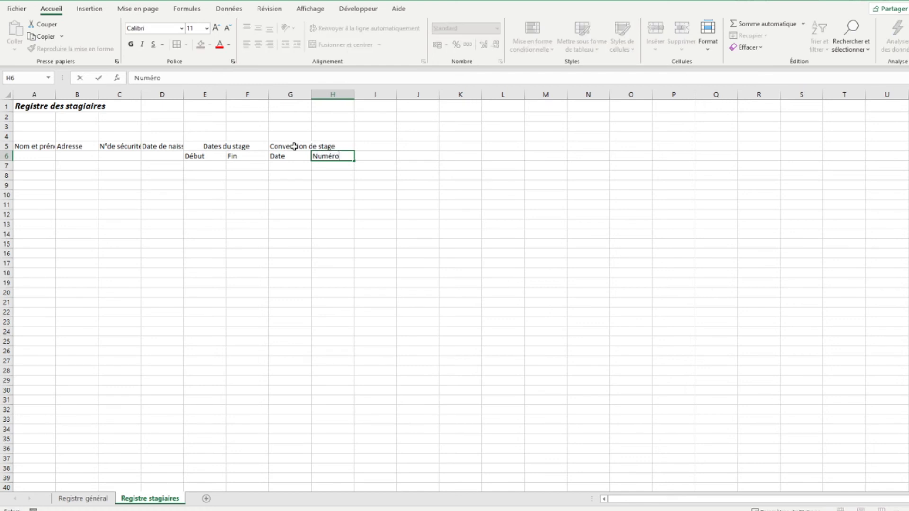
click(294, 147)
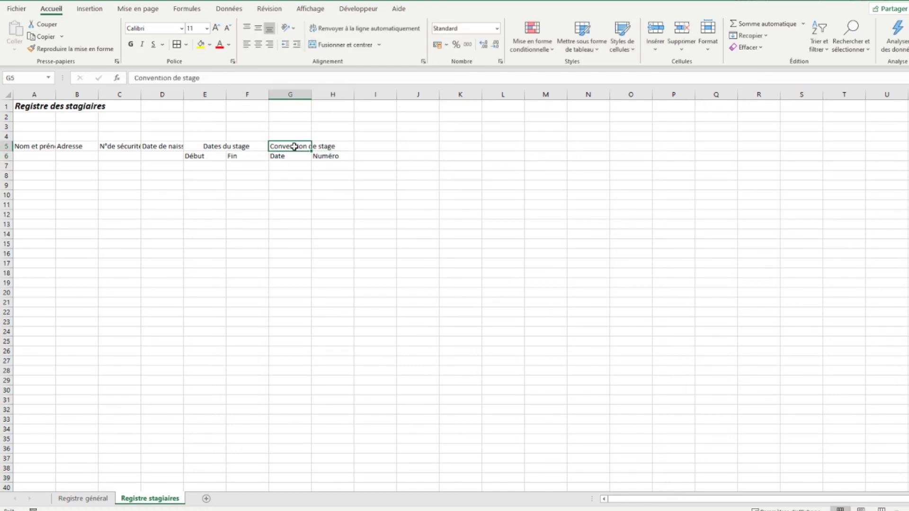
key(shift+Right)
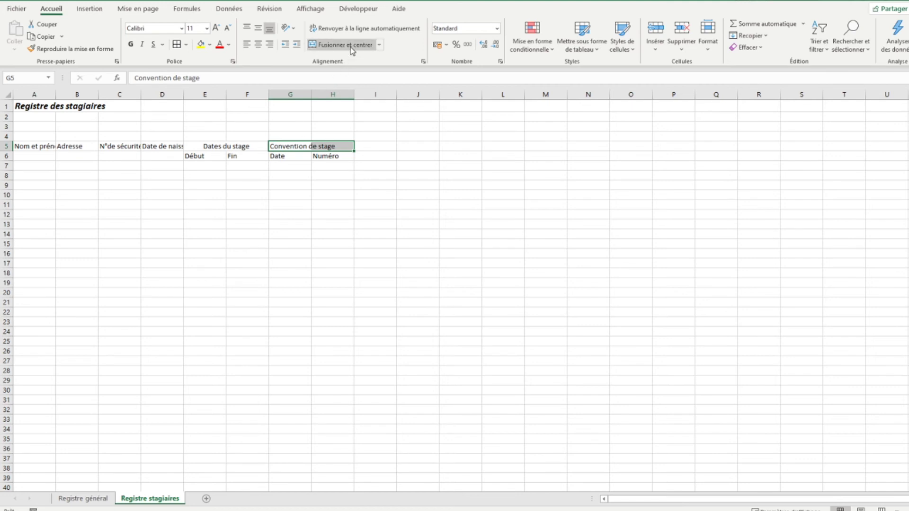
click(349, 44)
click(372, 148)
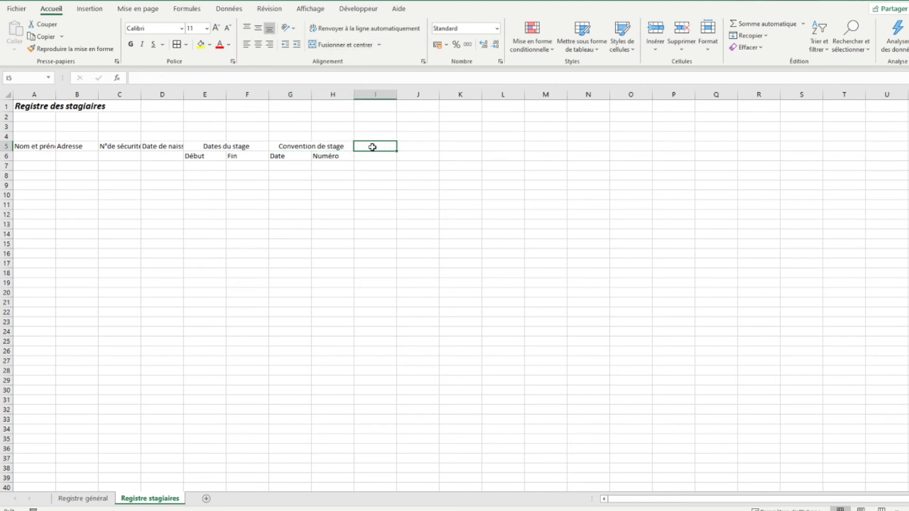
- Fill I5:M5 with Missions effectuées, Etablissement scolaire, Rémunération (oui / non), Commentaires and Signature du stagiaire
text(Missions effectuées)
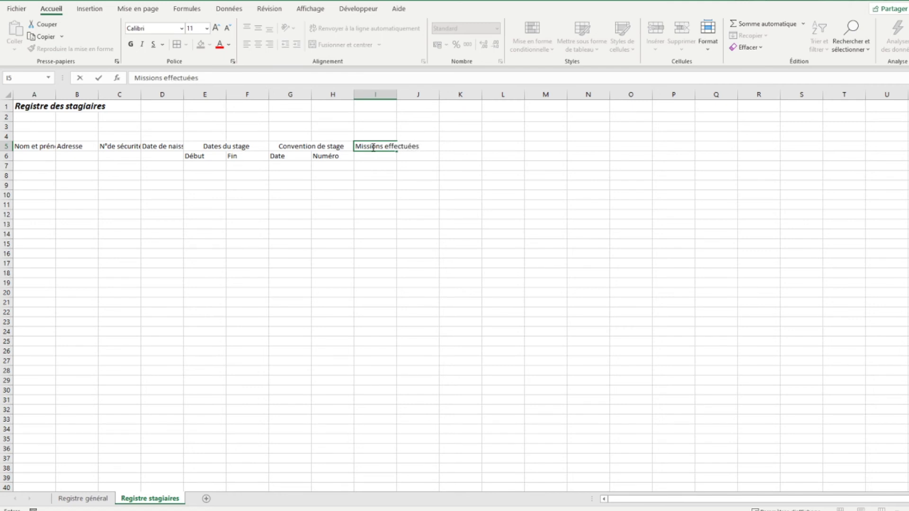
key(Tab)
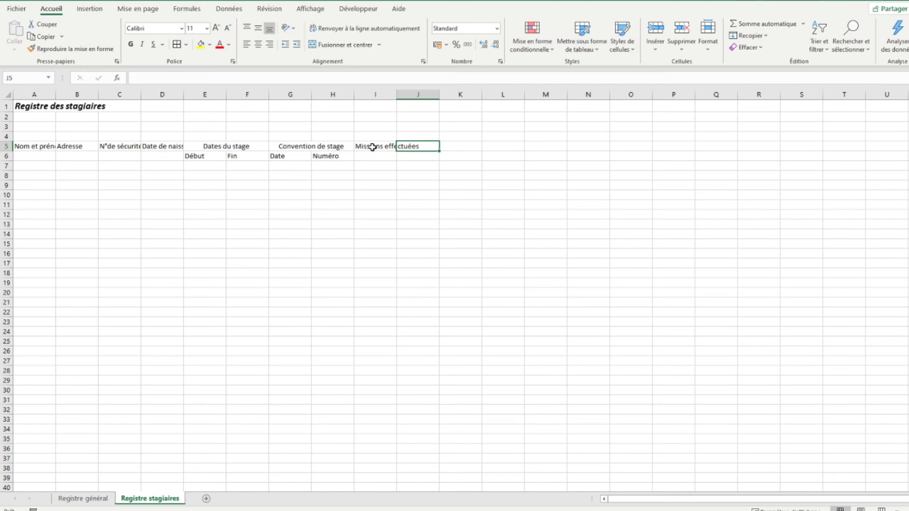
text(Etab)
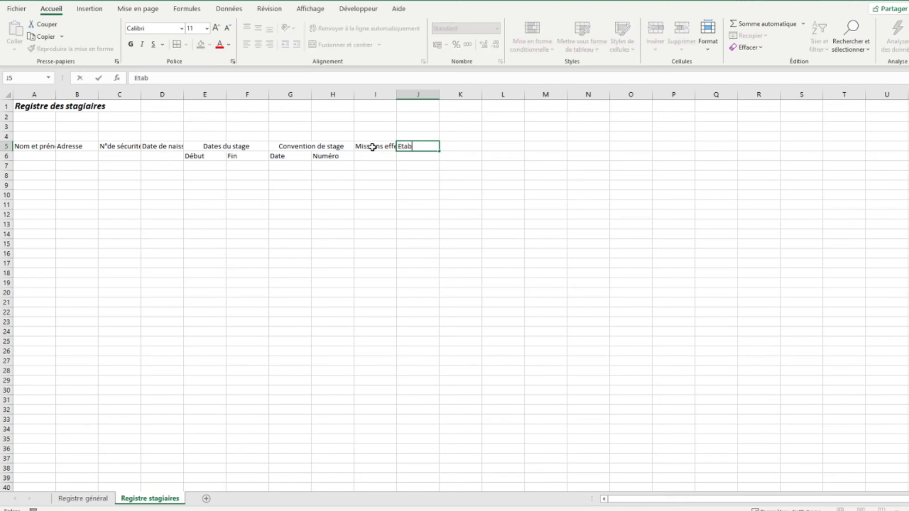
text(lissement scolaire)
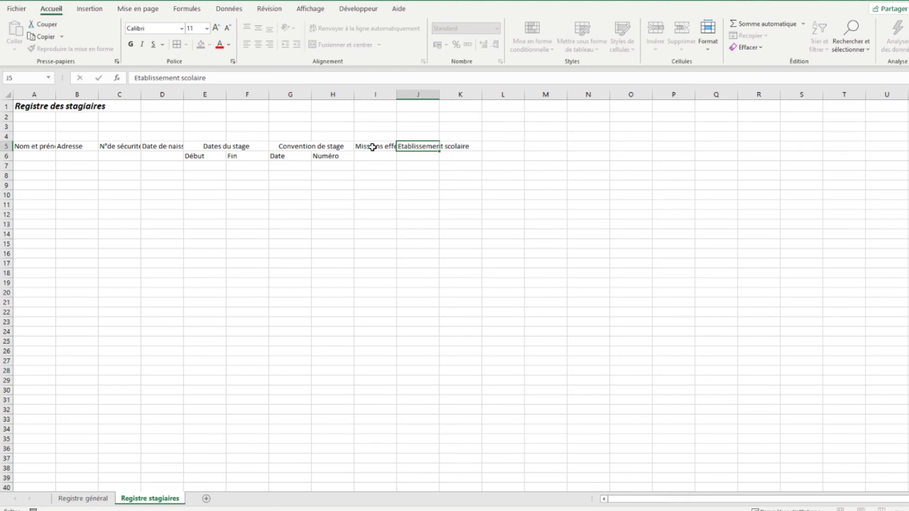
key(Tab)
text(Rémunéra)
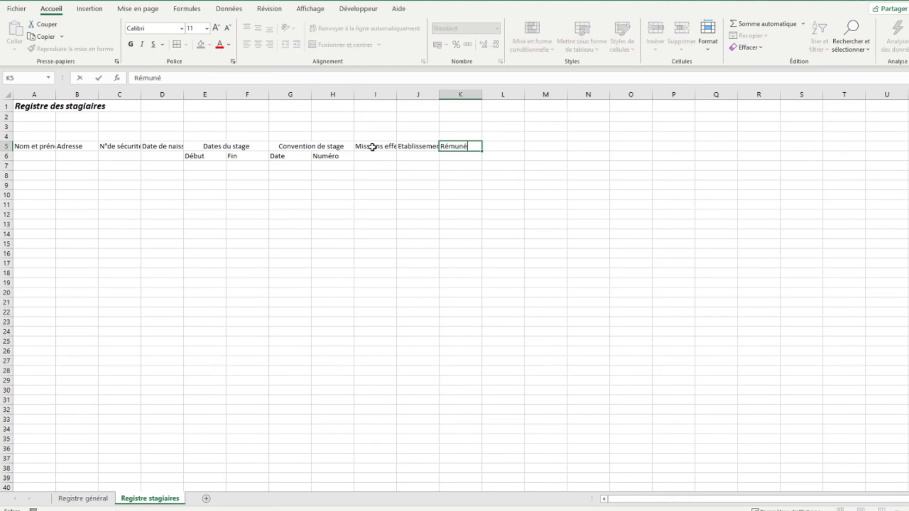
text(tion (oui / non)
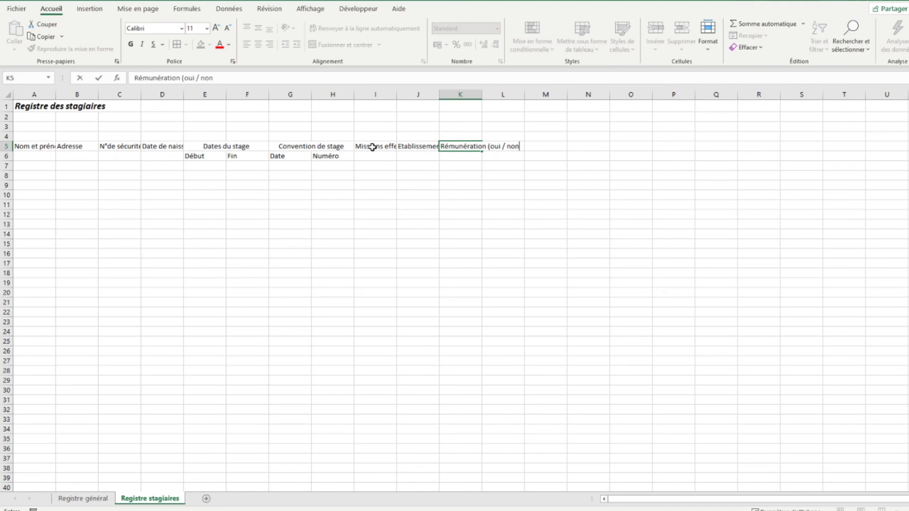
key(Right)
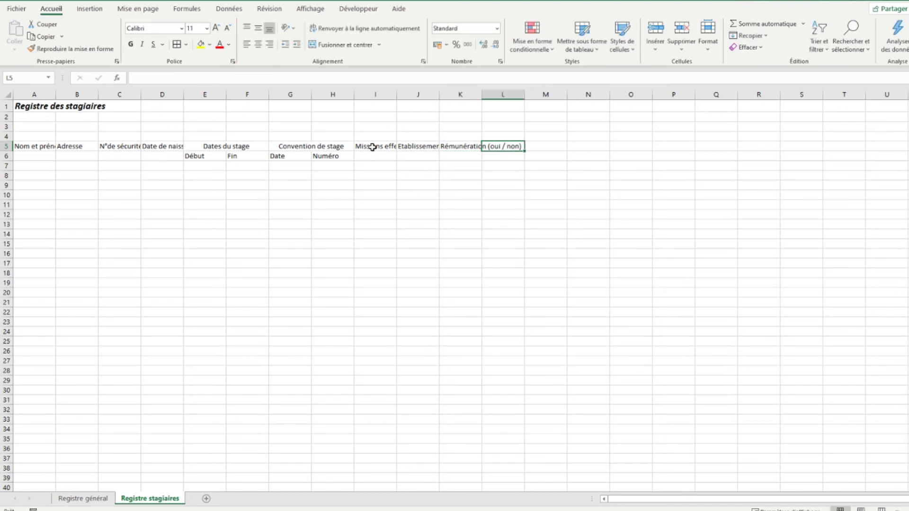
text(Commentaires)
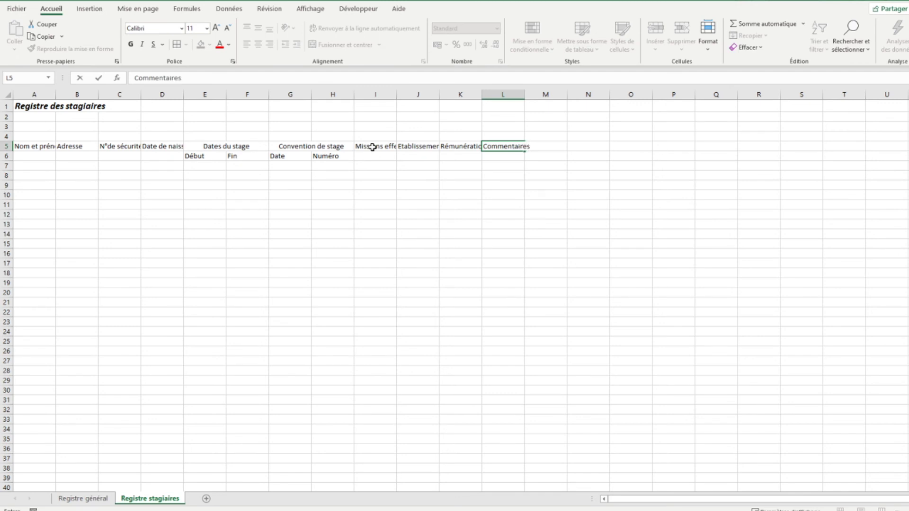
key(Right)
text(Signature du stagia)
key(Return)
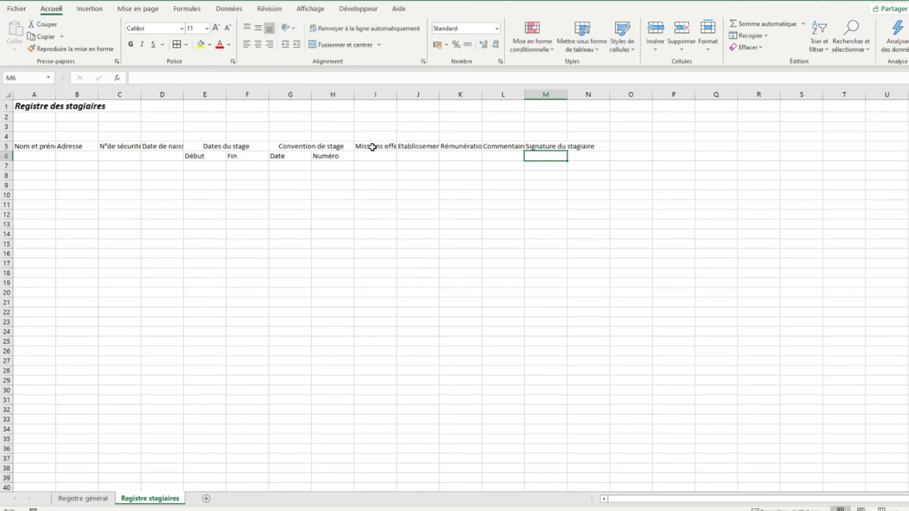
click(89, 499)
- Merge the Nom et prénoms, Adresse and N° de sécurité sociale headings down through row 6
click(52, 170)
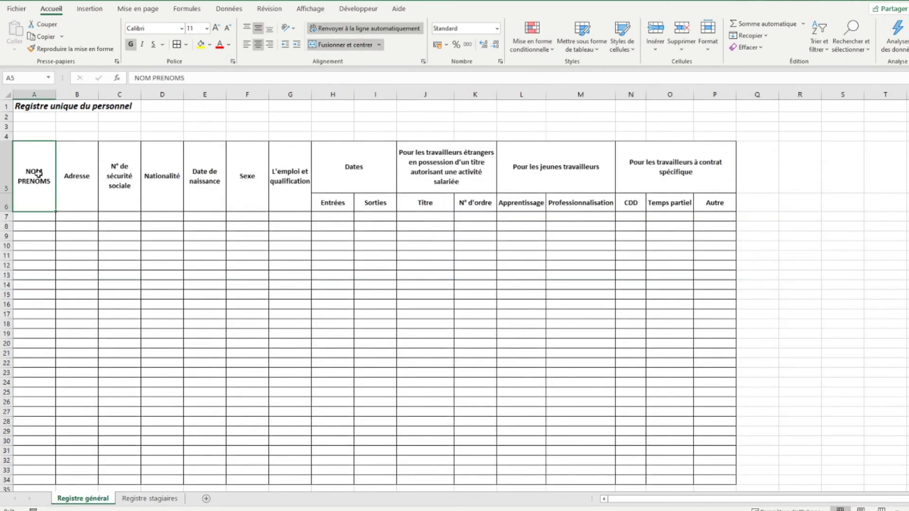
click(149, 499)
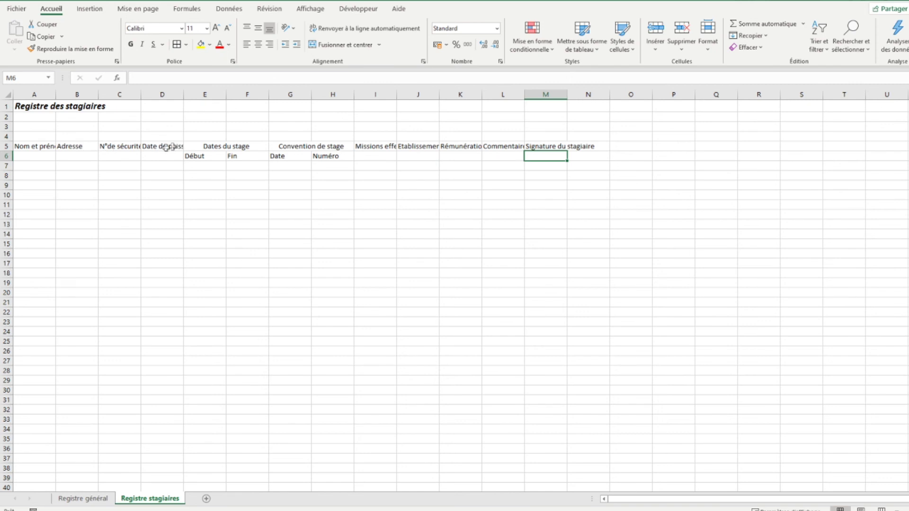
click(33, 147)
drag(33, 147, 34, 156)
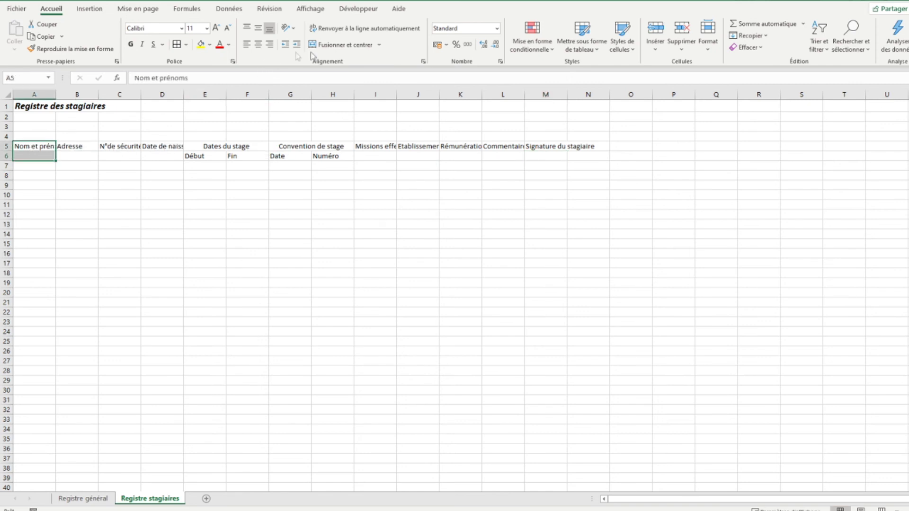
click(339, 45)
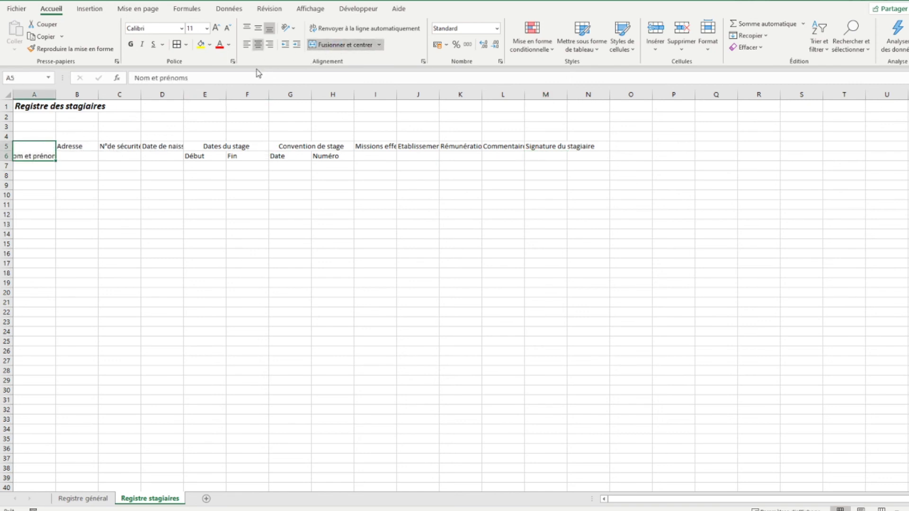
click(259, 32)
mouse_move(76, 146)
mouse_down()
mouse_move(78, 156)
mouse_move(122, 156)
mouse_up()
click(343, 45)
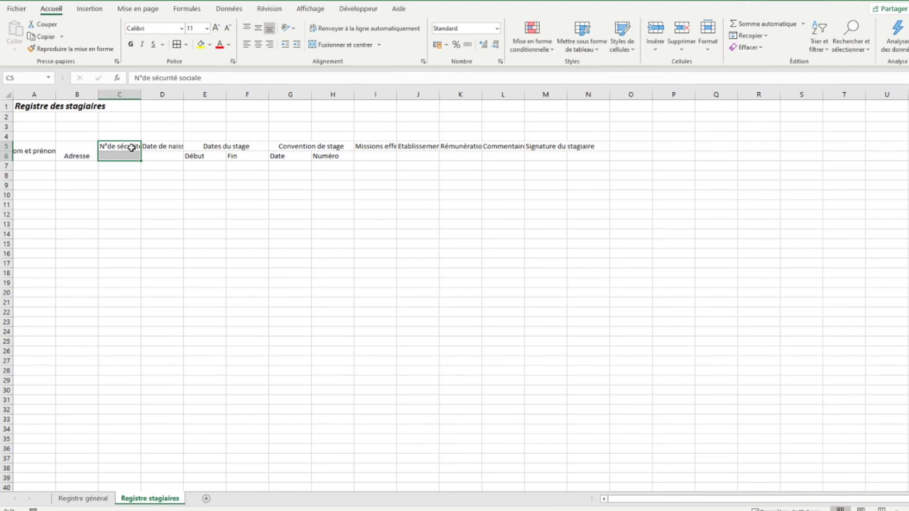
click(341, 45)
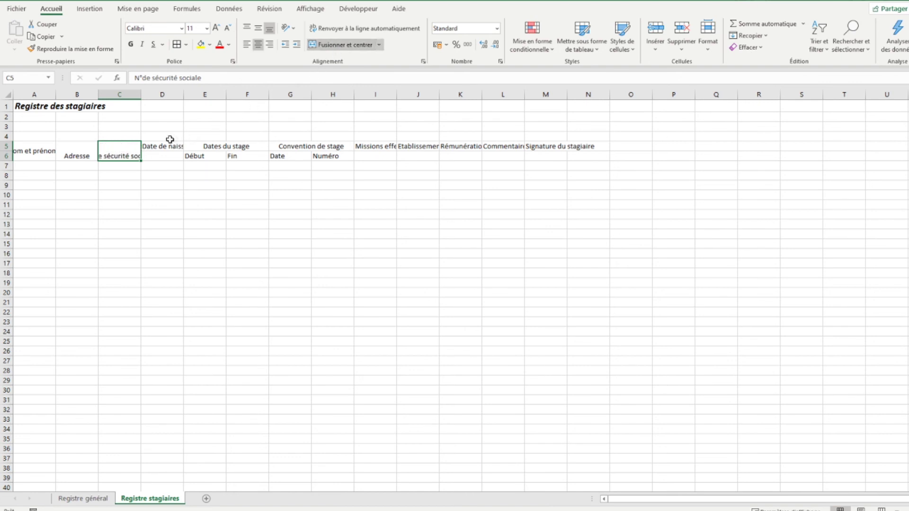
- Merge Date de naissance and the I–M headings over rows 5–6, then wrap rows 5–6 text
drag(166, 144, 168, 155)
click(344, 44)
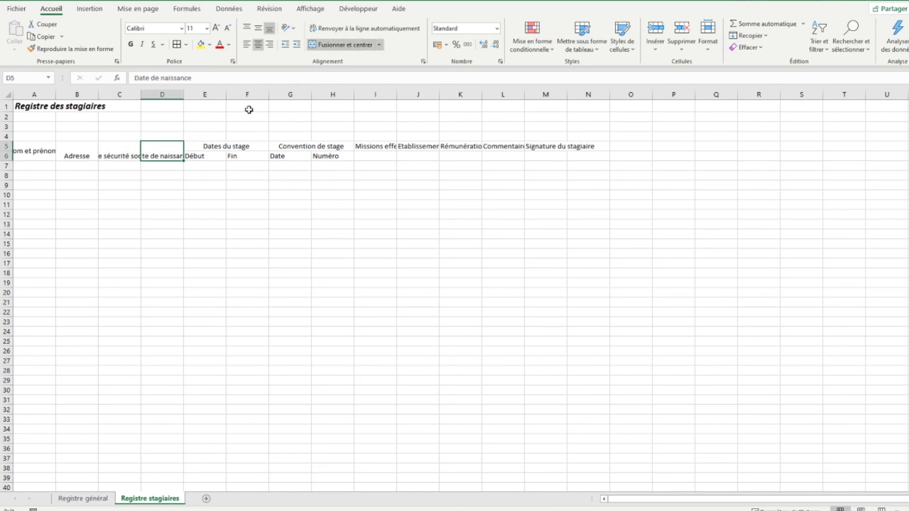
mouse_move(376, 148)
mouse_down()
mouse_move(378, 156)
mouse_move(459, 157)
mouse_up()
click(343, 44)
click(346, 45)
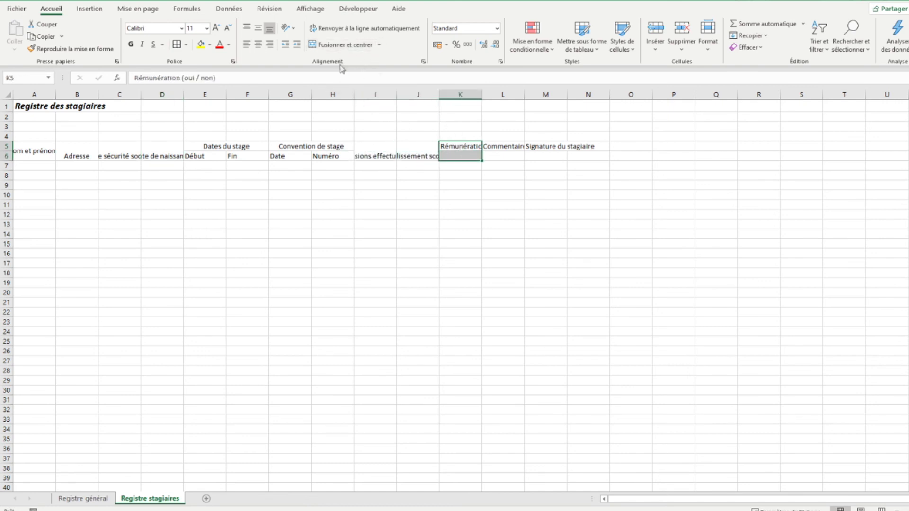
click(344, 44)
mouse_move(514, 147)
mouse_down()
mouse_move(514, 156)
mouse_move(544, 156)
mouse_up()
click(345, 45)
click(544, 145)
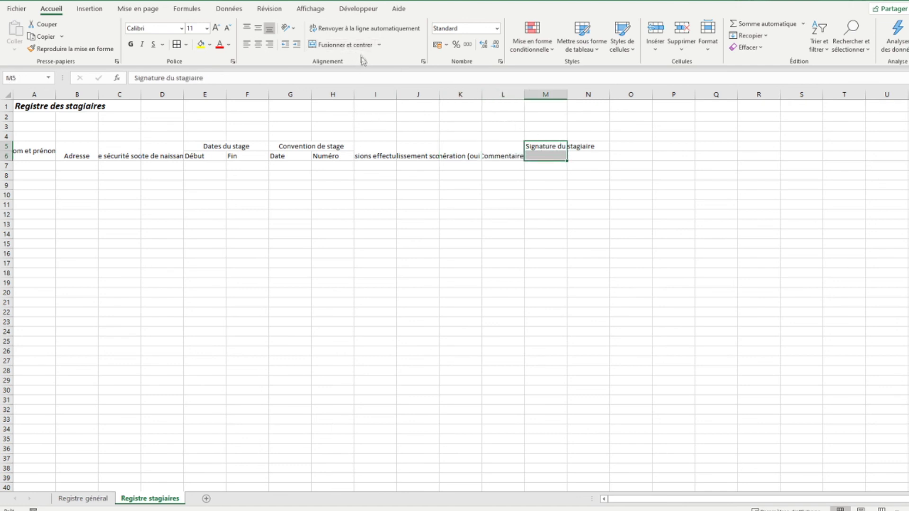
click(345, 45)
drag(6, 146, 6, 156)
click(365, 28)
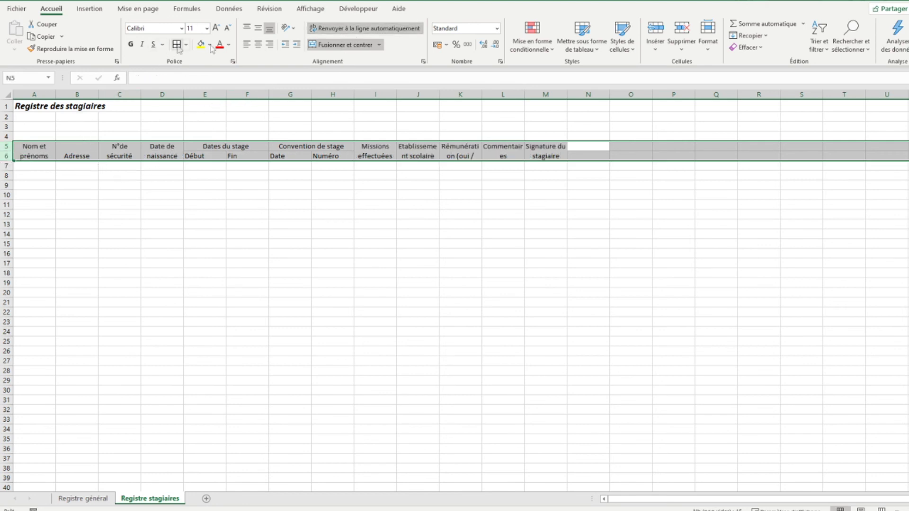
- Centre the header block vertically and horizontally, make it bold, and widen columns J and L
click(258, 29)
click(257, 45)
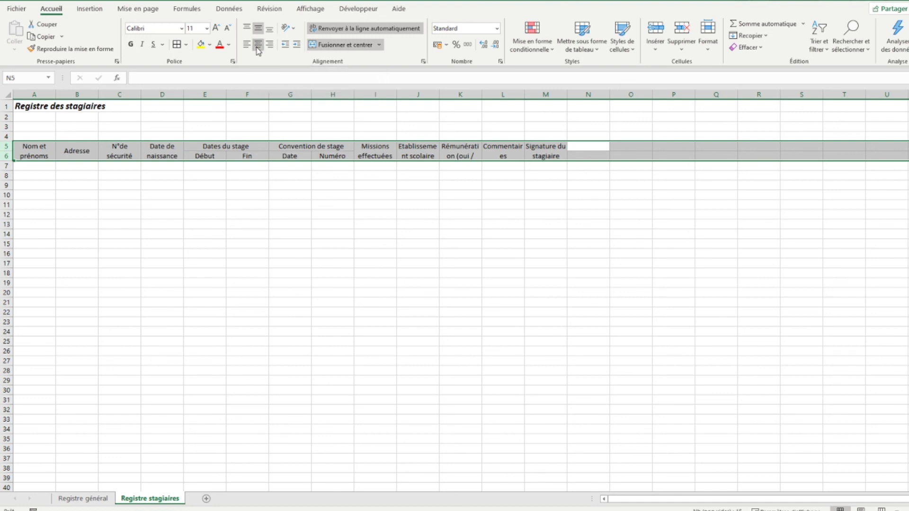
click(130, 44)
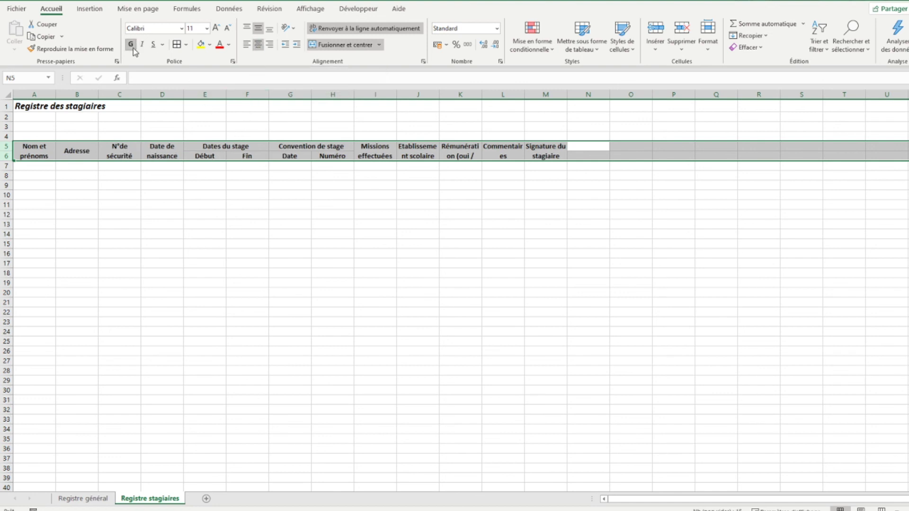
click(45, 154)
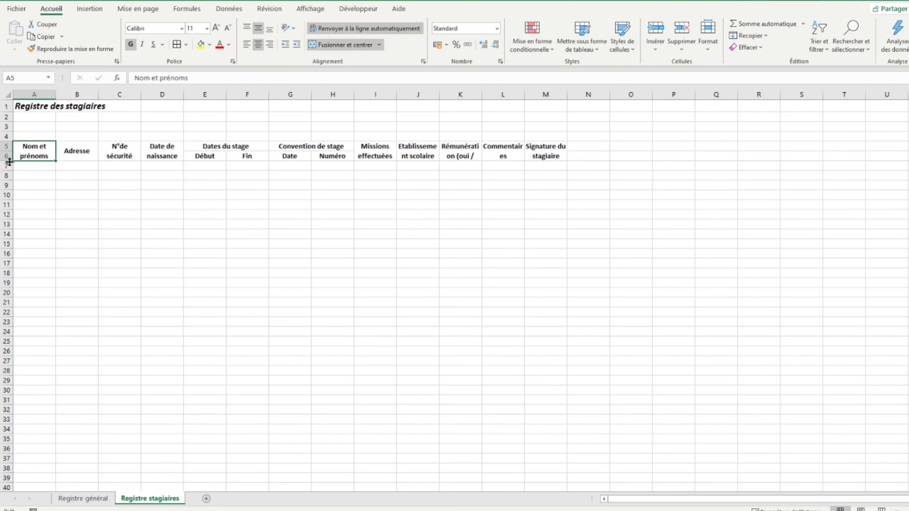
drag(439, 95, 502, 95)
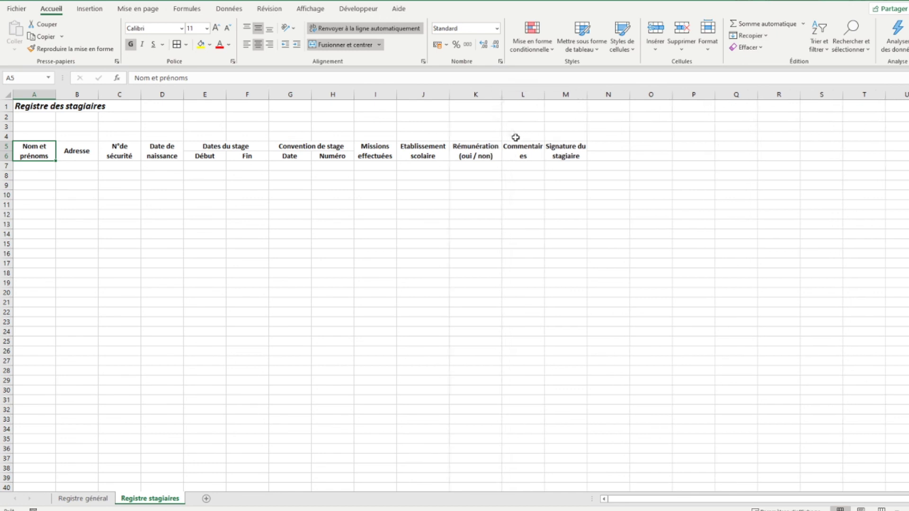
drag(544, 96, 553, 95)
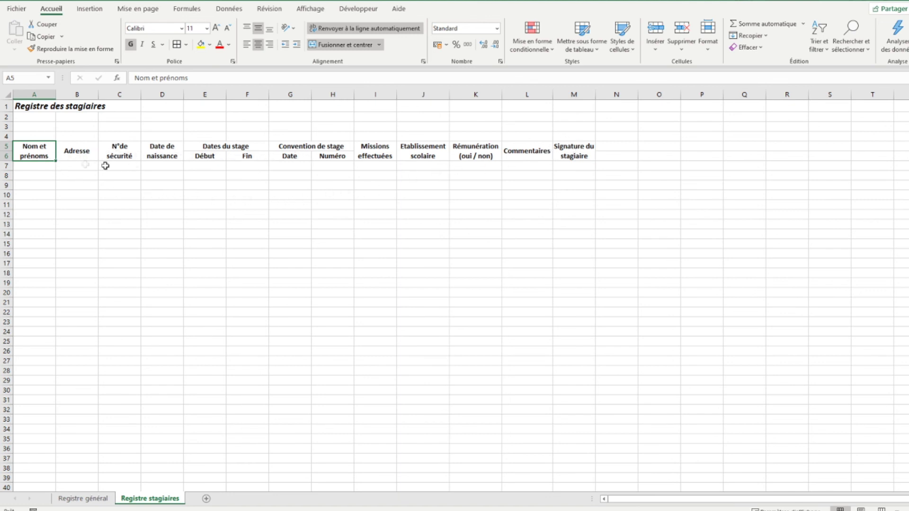
- Apply all borders to the trainee register from A5:M6 down to row 38
drag(28, 148, 574, 151)
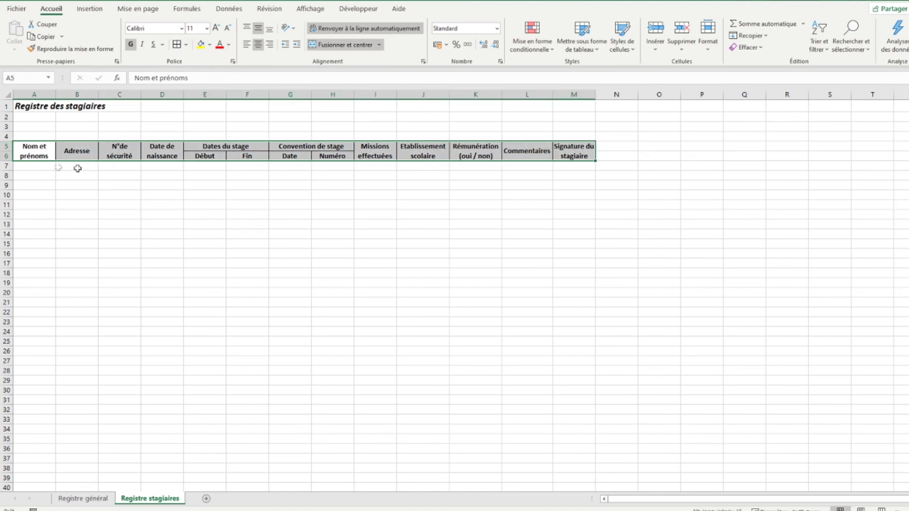
mouse_move(30, 166)
mouse_down()
mouse_move(538, 385)
mouse_move(567, 416)
mouse_move(577, 466)
mouse_up()
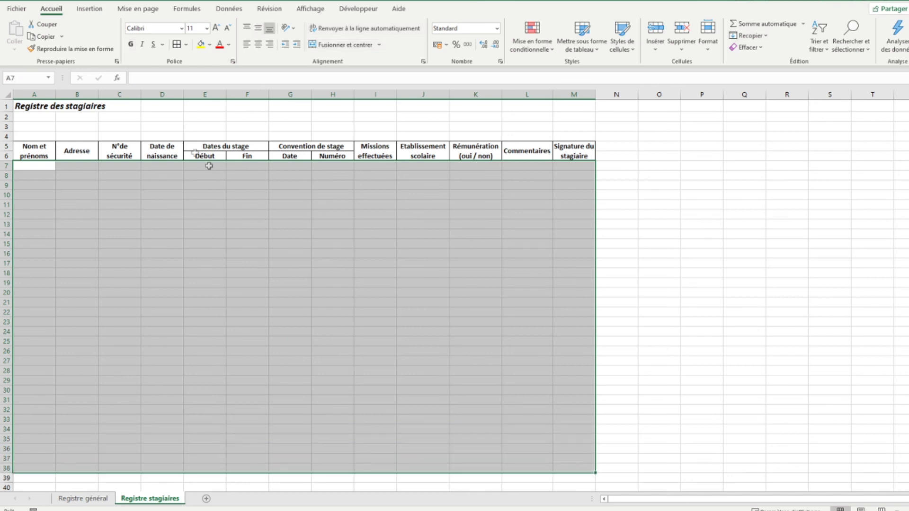
click(177, 45)
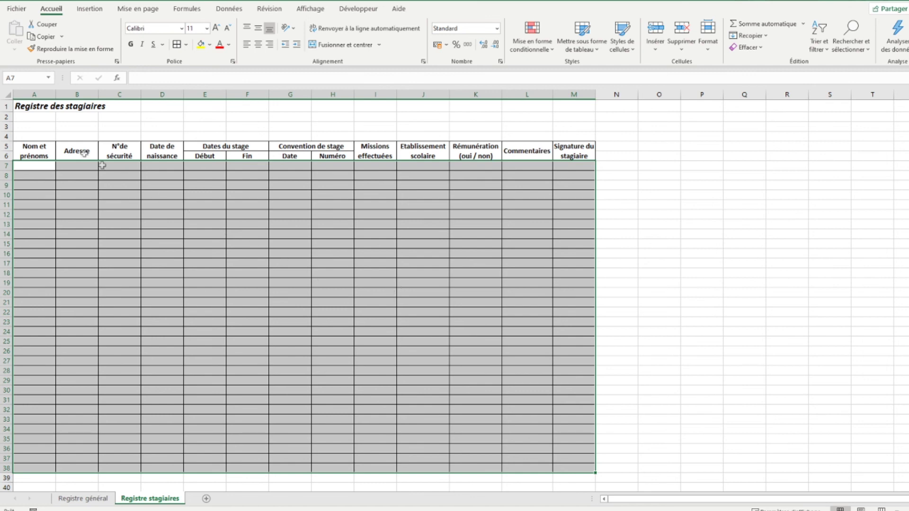
click(27, 107)
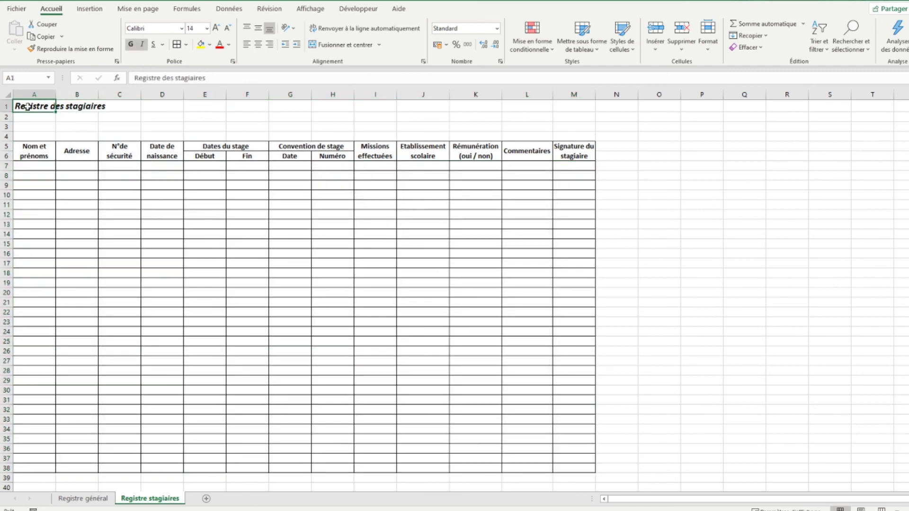
- Turn off Quadrillage on both the Registre stagiaires and Registre général sheets
click(309, 10)
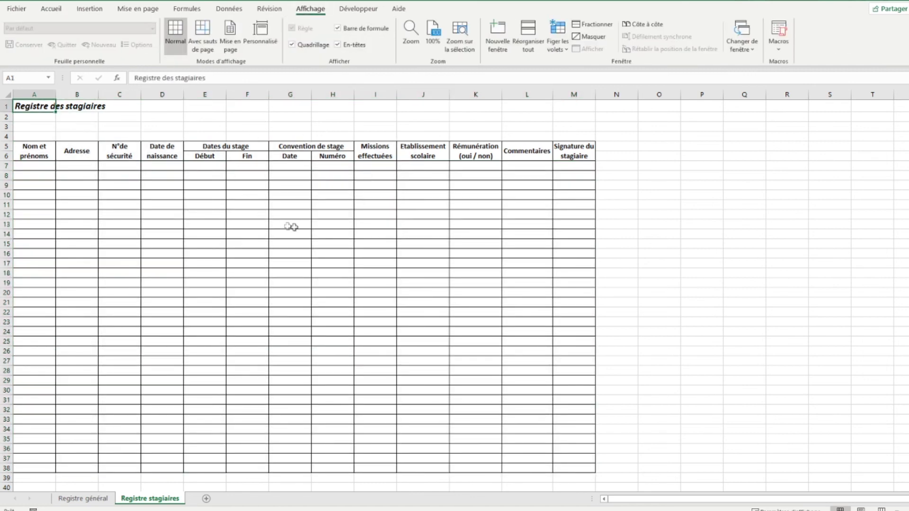
click(292, 44)
click(95, 499)
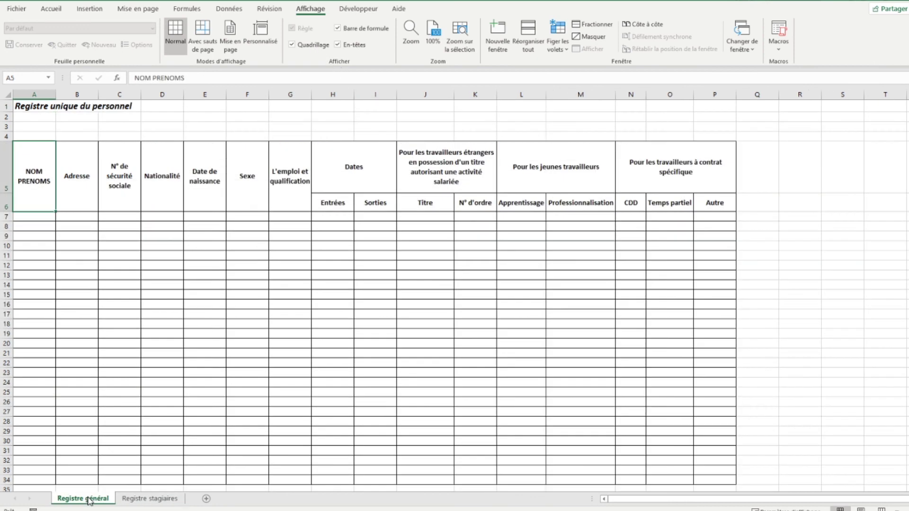
click(291, 45)
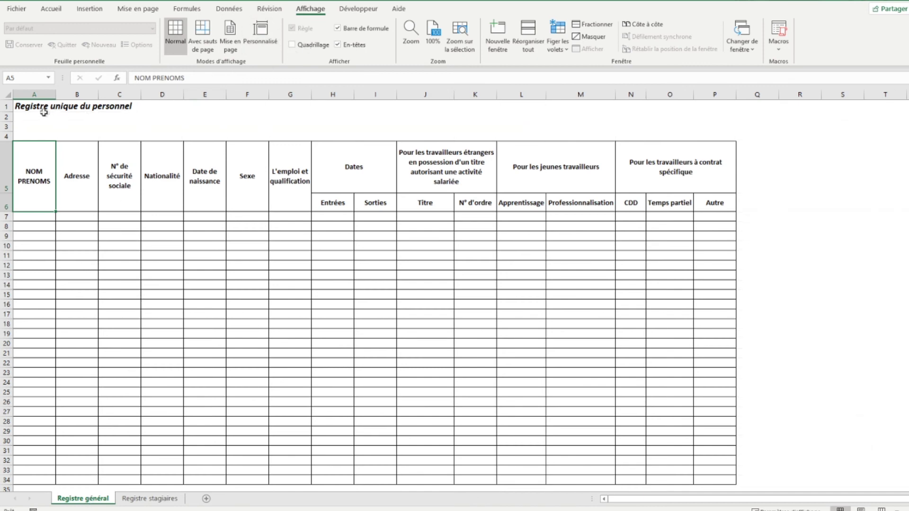
click(31, 105)
click(159, 500)
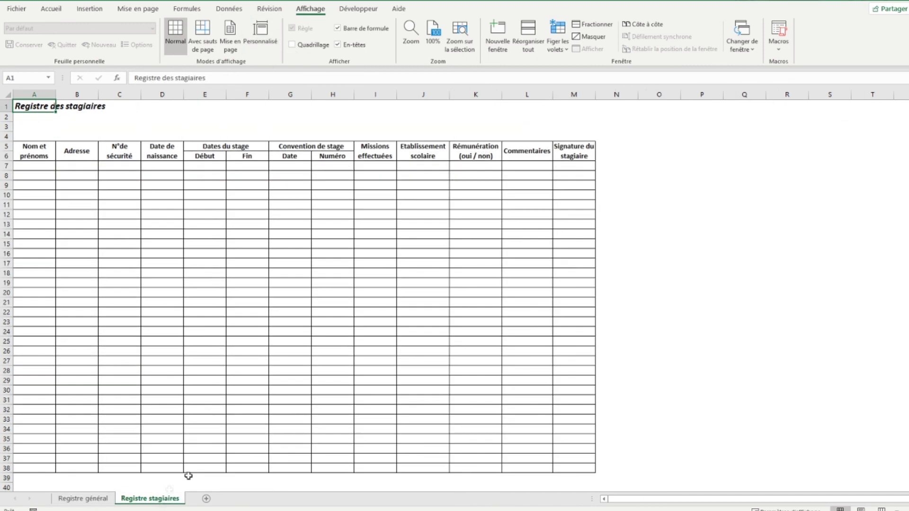
click(88, 499)
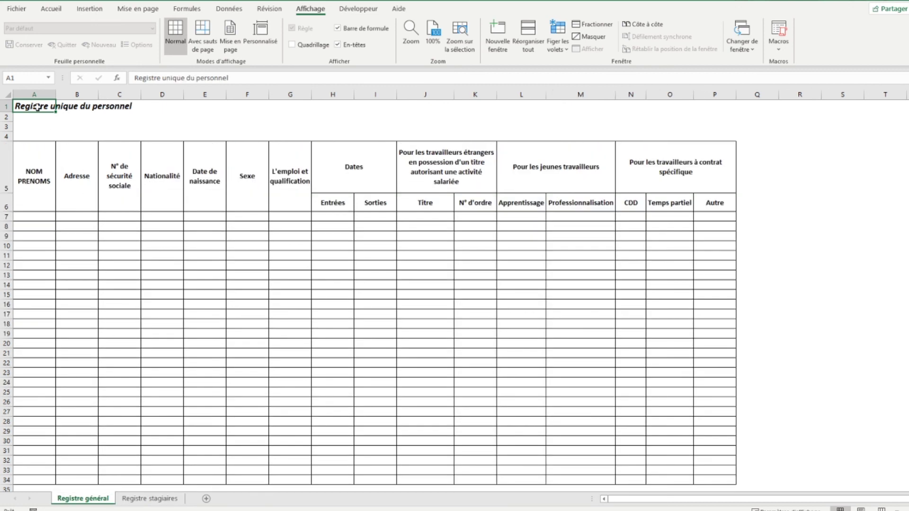